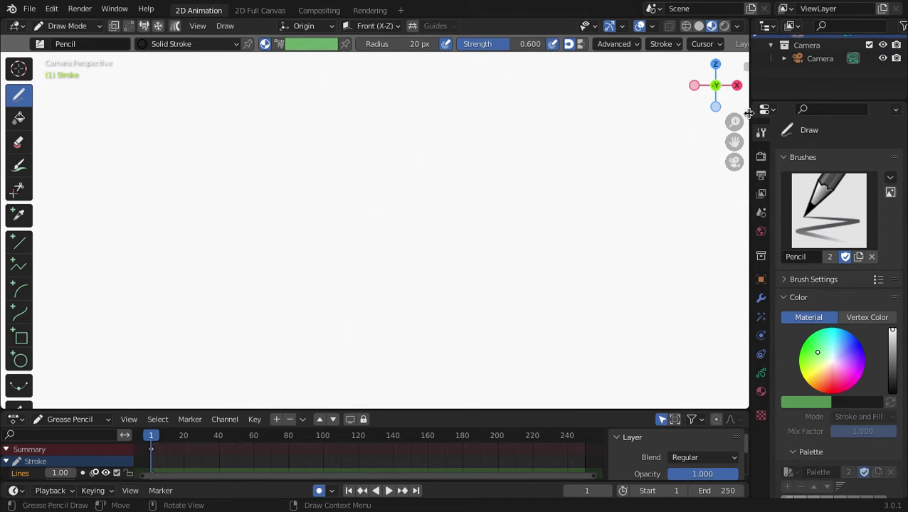
Enlarge the Outliner and Properties editors, and show the Stroke object's layers in both of them.
left_click_drag(750, 113, 406, 82)
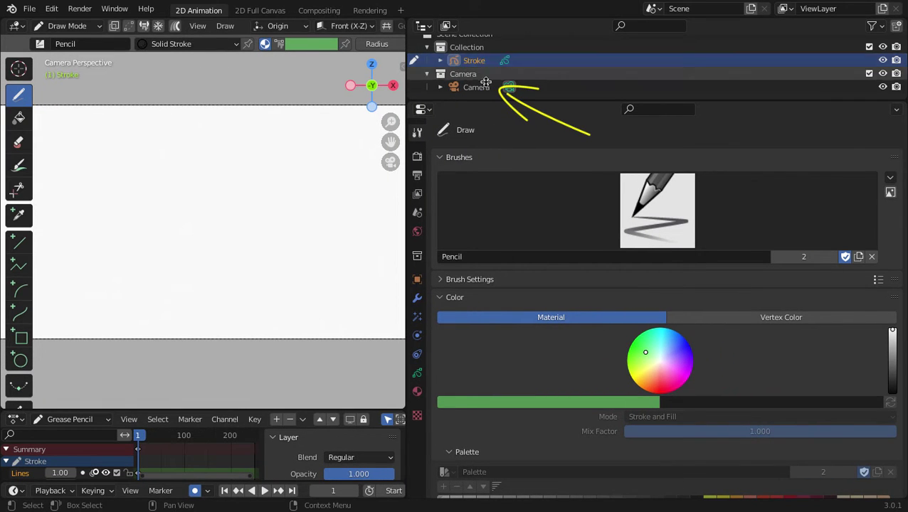
left_click_drag(506, 102, 505, 294)
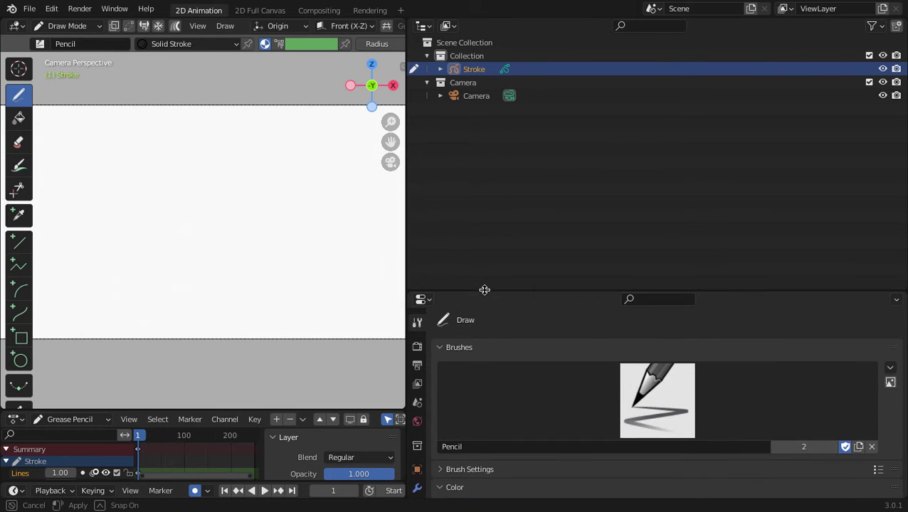
left_click(440, 70)
left_click(453, 83)
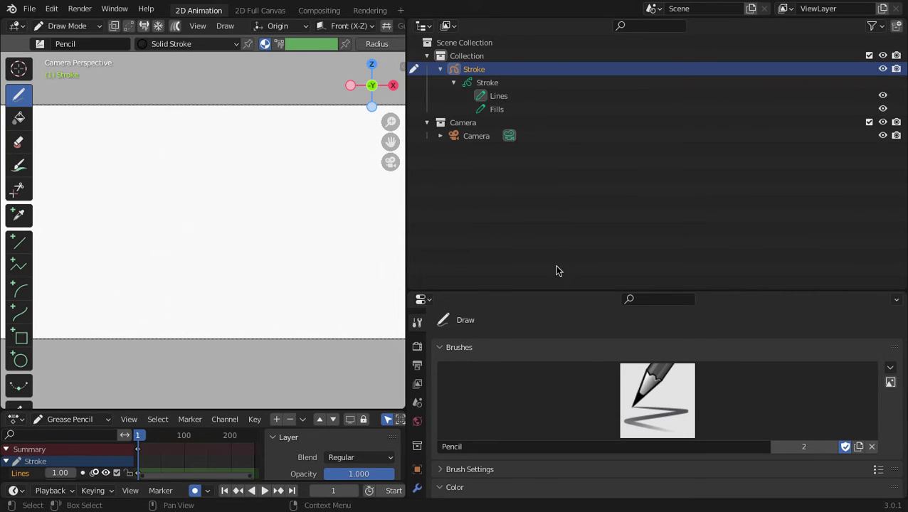
left_click_drag(552, 291, 570, 160)
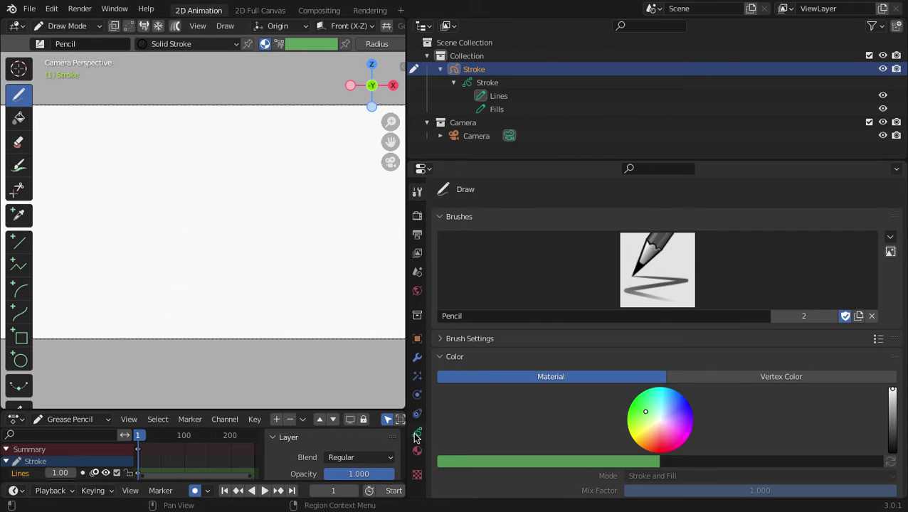
left_click(417, 434)
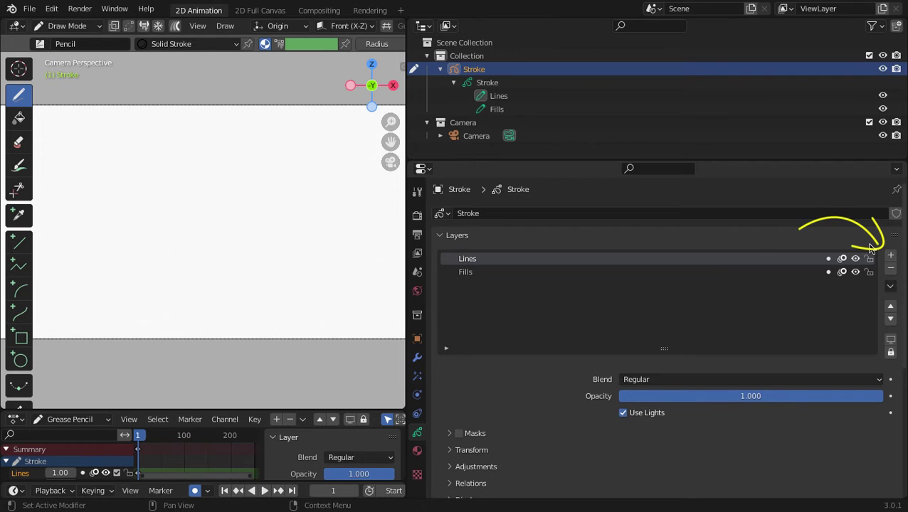
Add three new layers to the Stroke grease pencil object and enlarge the Outliner to fit the layer list.
left_click(890, 254)
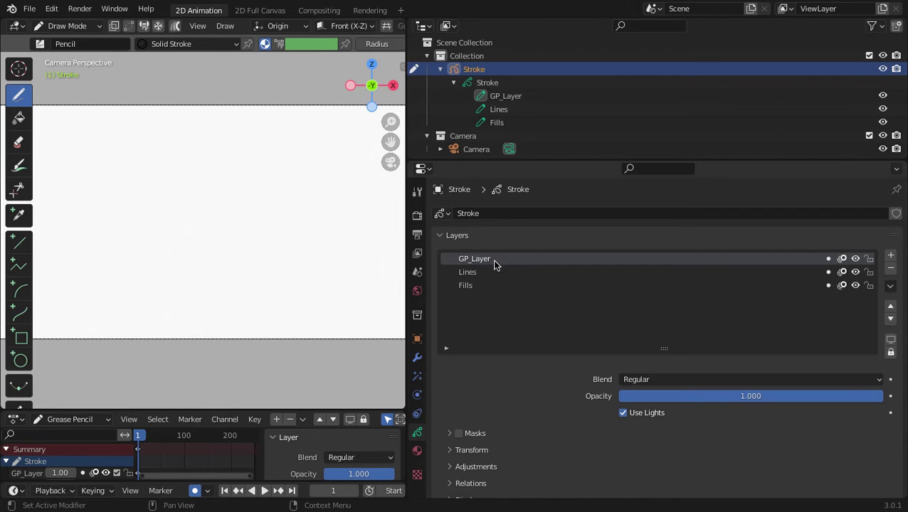
left_click(890, 256)
left_click(890, 256)
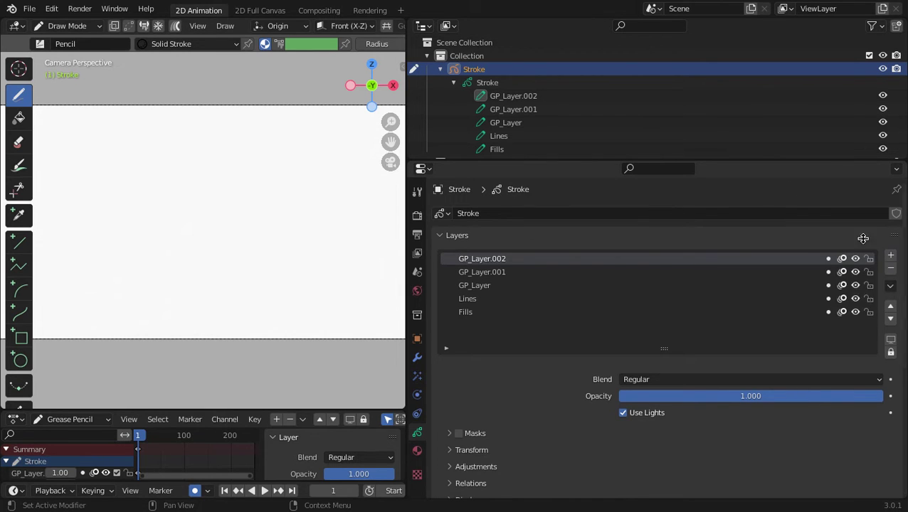
left_click_drag(624, 161, 620, 212)
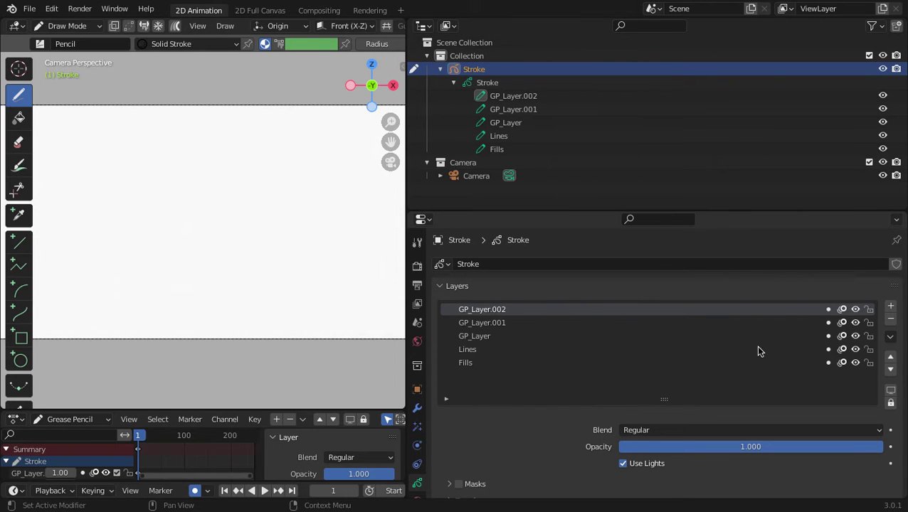
Remove the three newly added layers from the Stroke object.
left_click(891, 320)
left_click(891, 320)
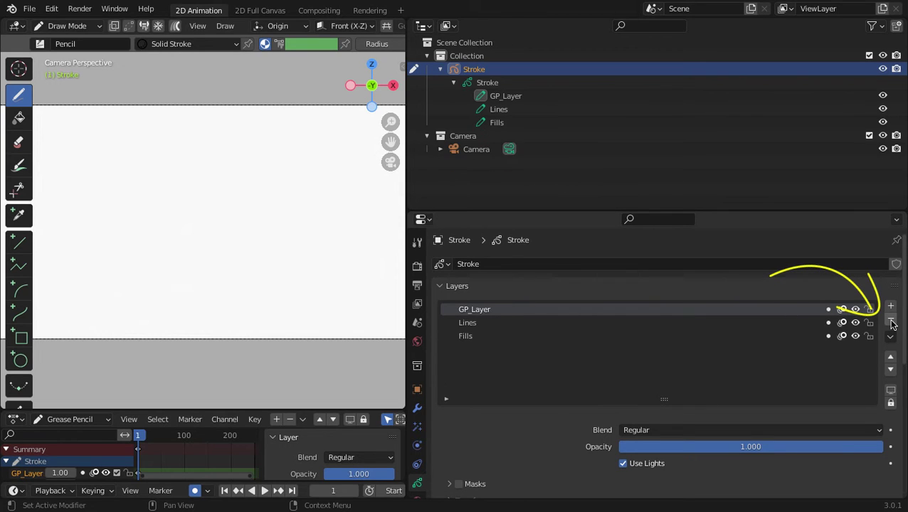
left_click(892, 321)
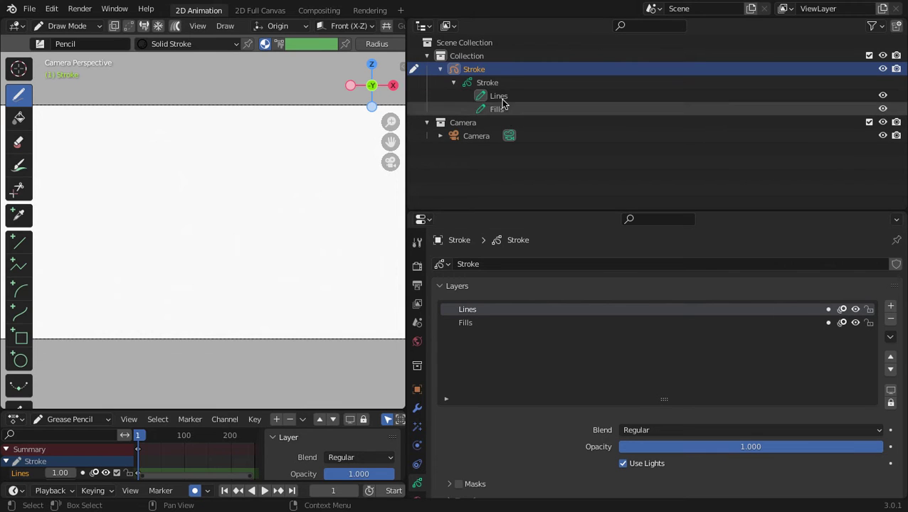
Delete the Lines and Fills layers from the Stroke object and create one new layer.
left_click(891, 320)
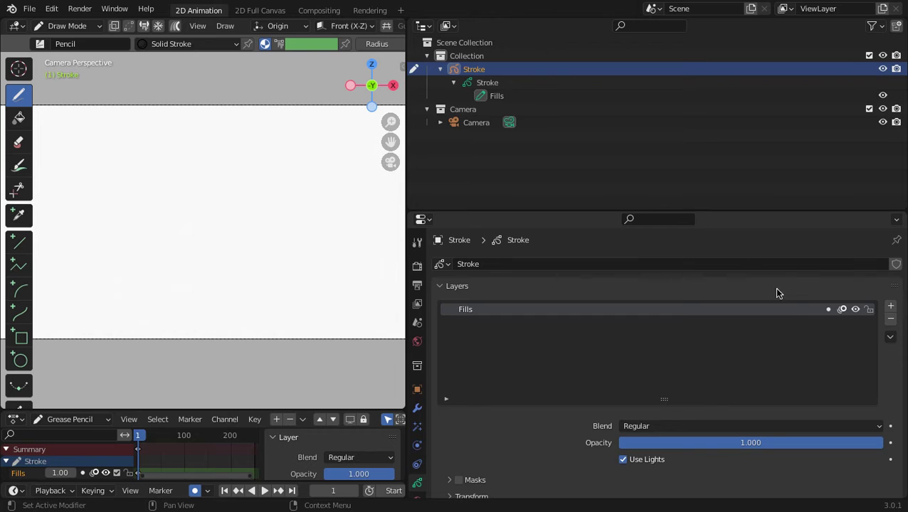
left_click(889, 323)
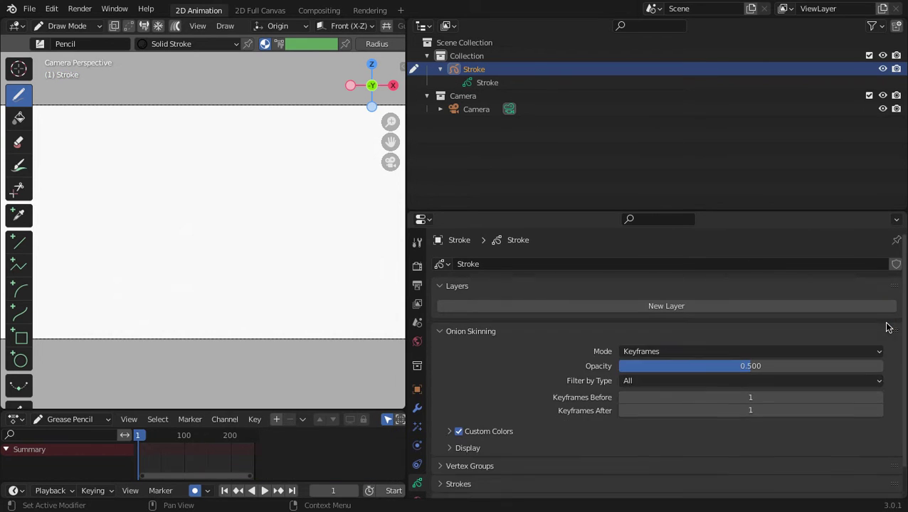
left_click(672, 306)
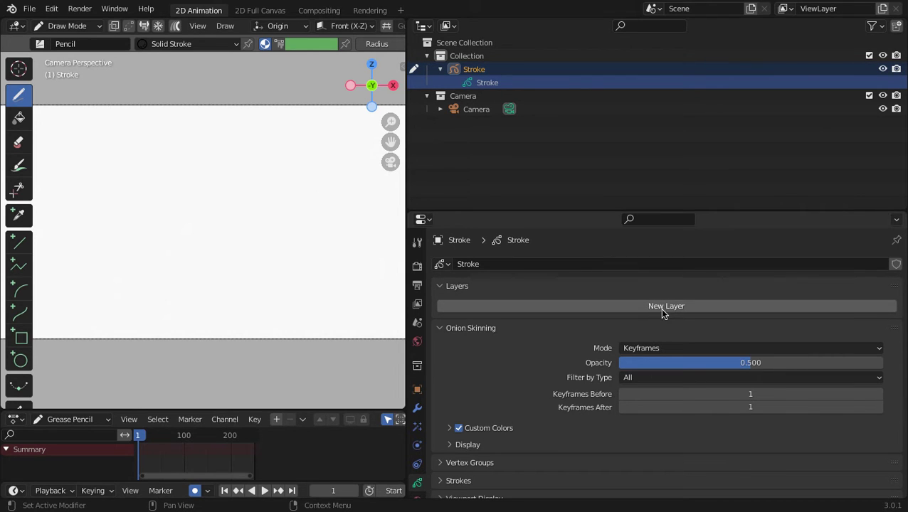
left_click(661, 307)
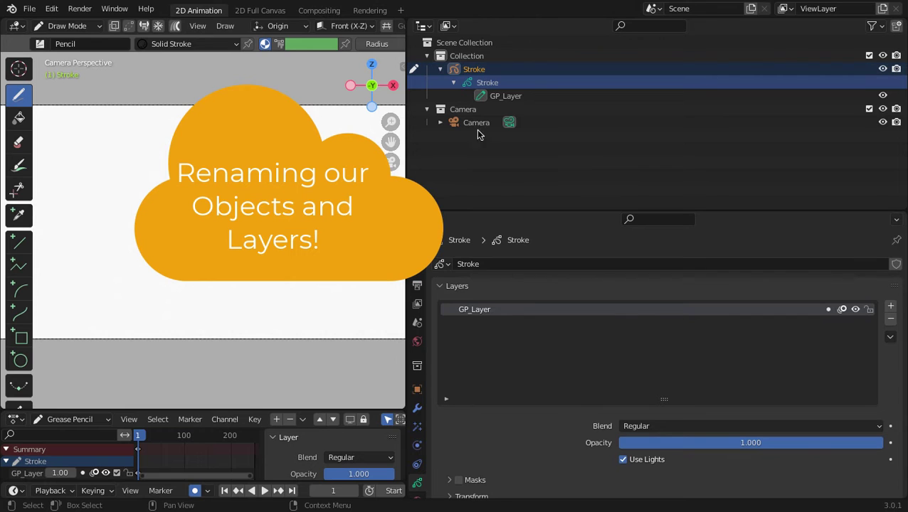
Rename the Stroke object's grease pencil data as character.
double_click(479, 265)
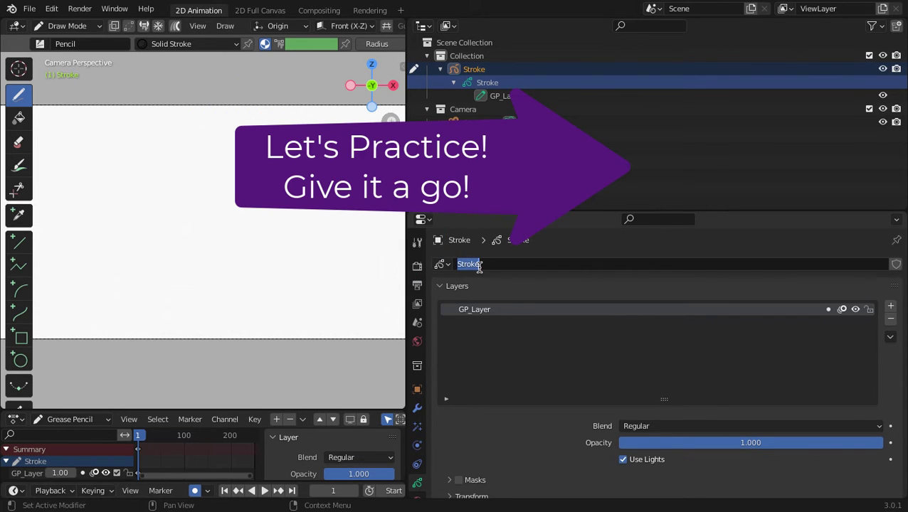
type("character")
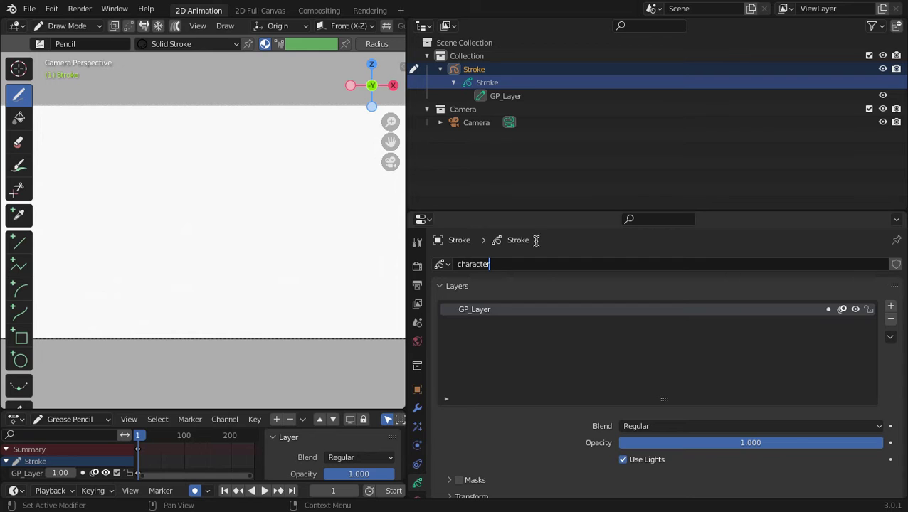
key("Return")
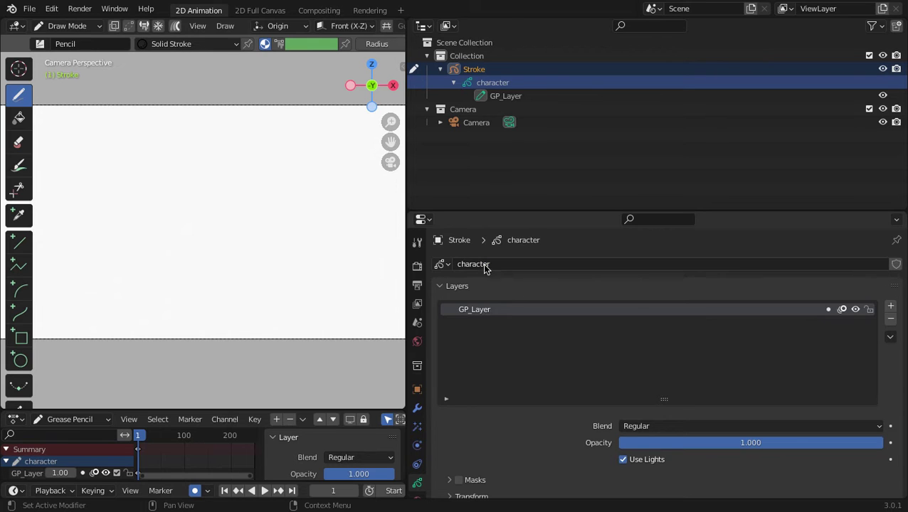
Rename the grease pencil data under the Stroke object as tree in the Outliner.
double_click(498, 84)
key("BackSpace")
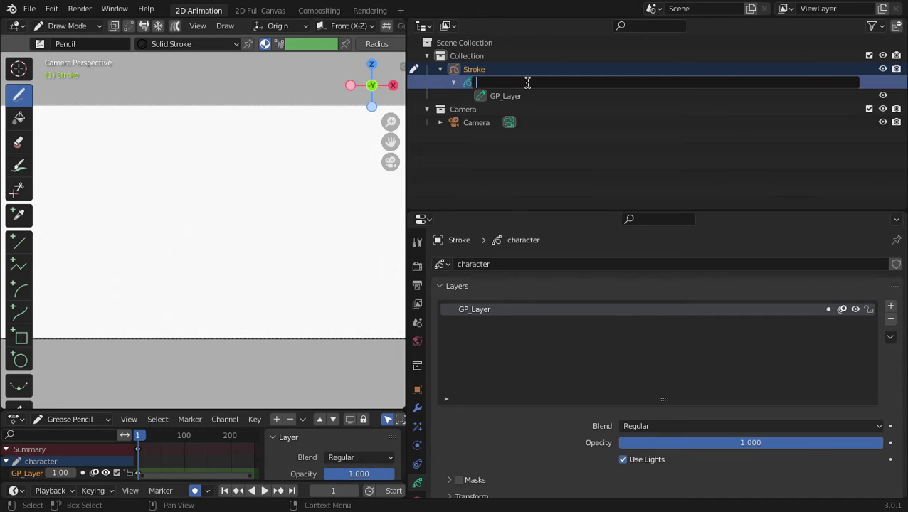
type("tree")
key("Return")
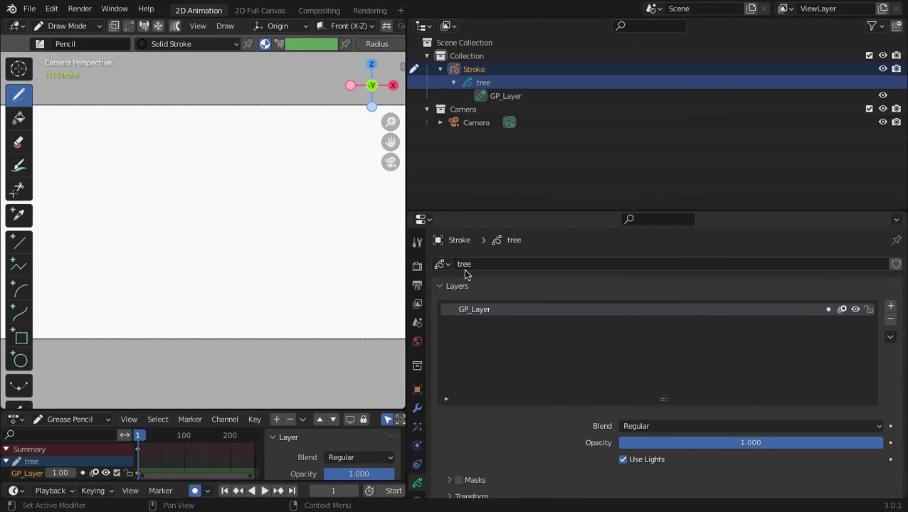
Rename the tree's only layer as Line.
double_click(508, 98)
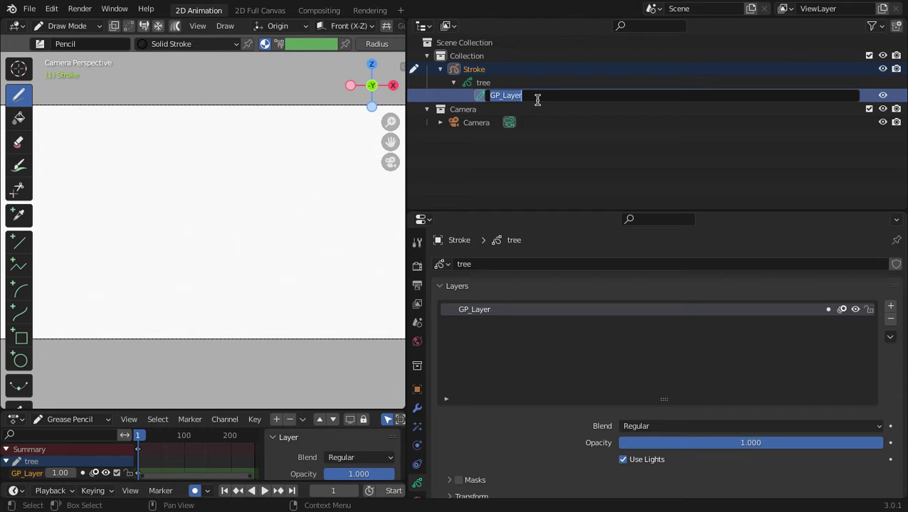
type("Line")
key("Return")
left_click(539, 100)
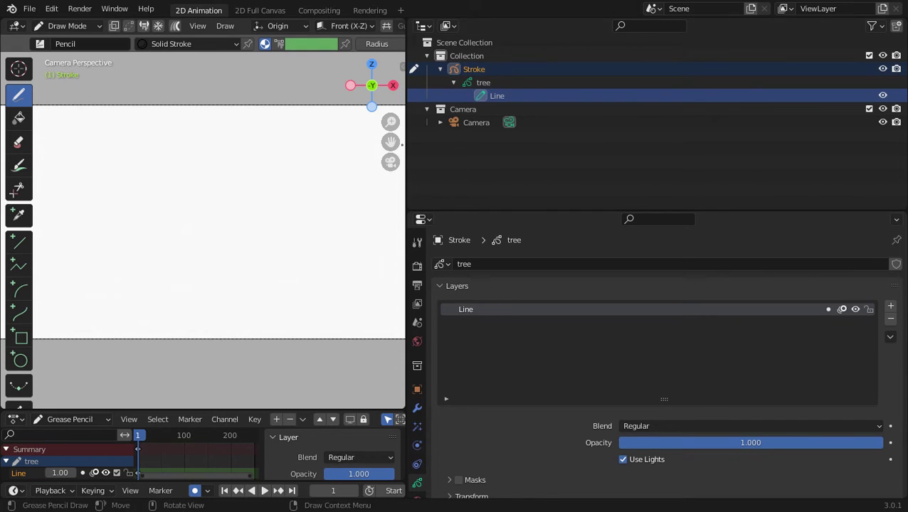
double_click(464, 312)
left_click(480, 341)
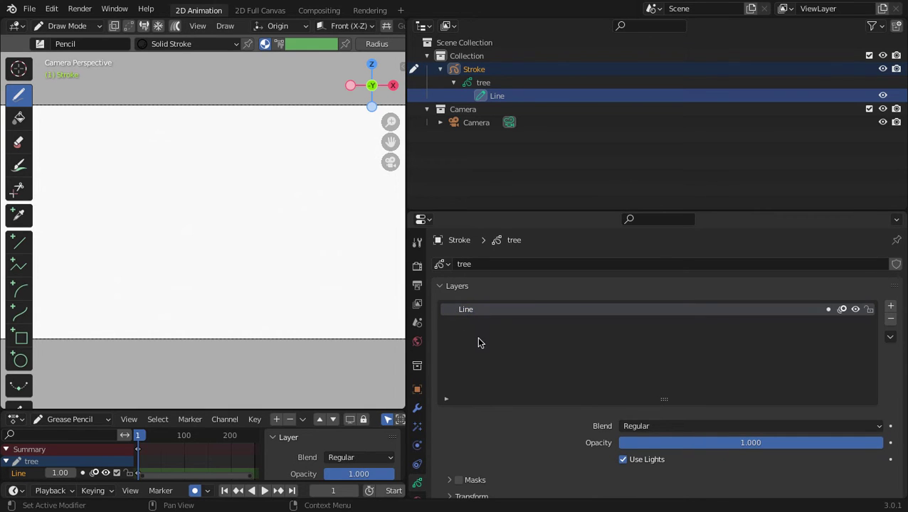
Add a second layer to the tree and name it color.
left_click(890, 306)
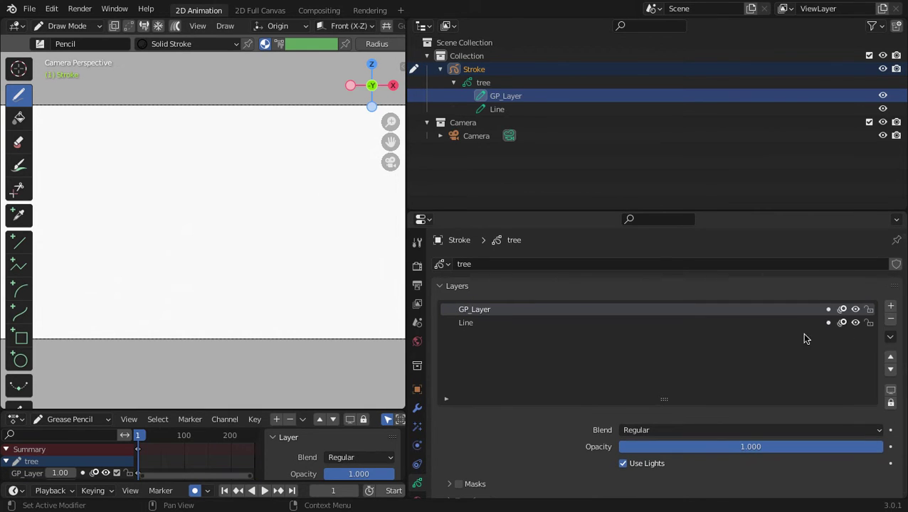
double_click(479, 312)
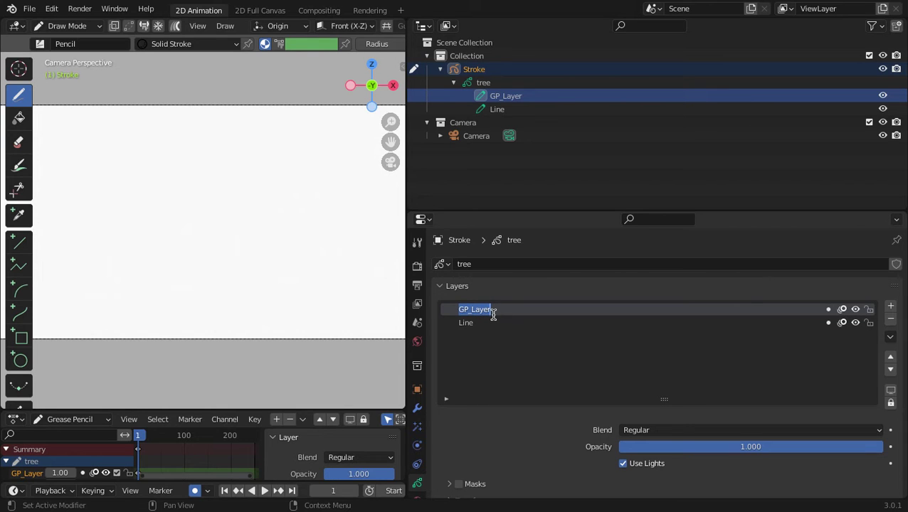
type("colo")
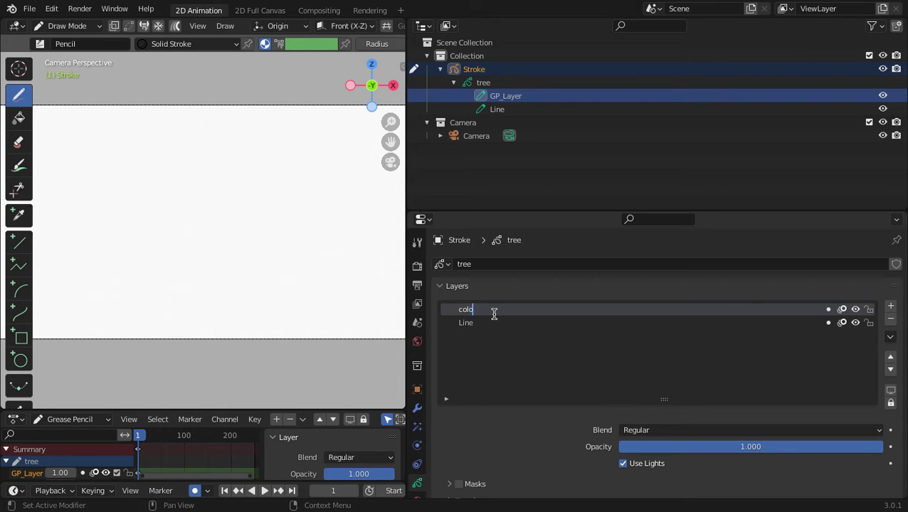
type("r")
key("Return")
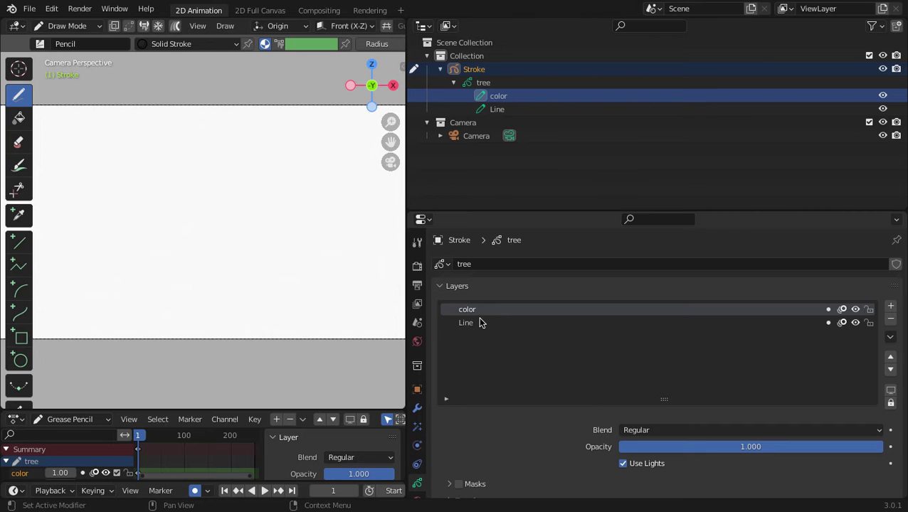
Practise reordering the color layer down and up, leaving it beneath the Line layer.
left_click(891, 370)
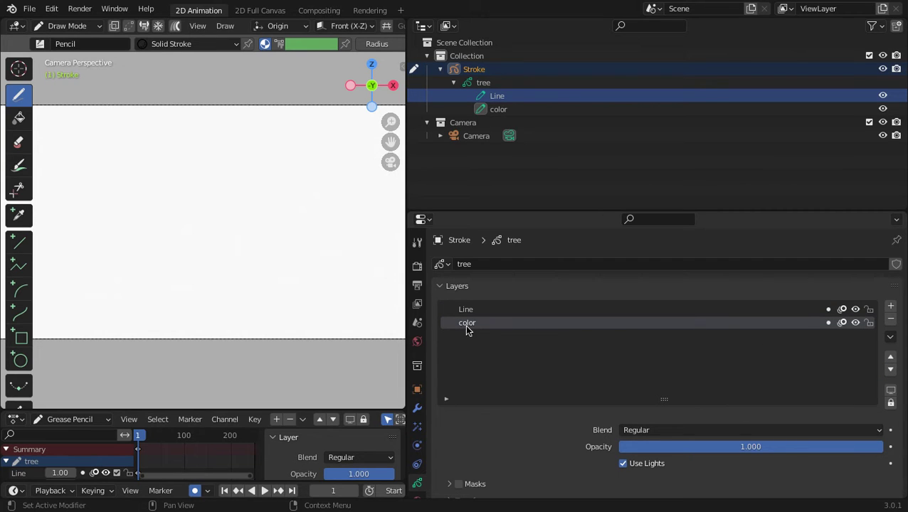
left_click(890, 357)
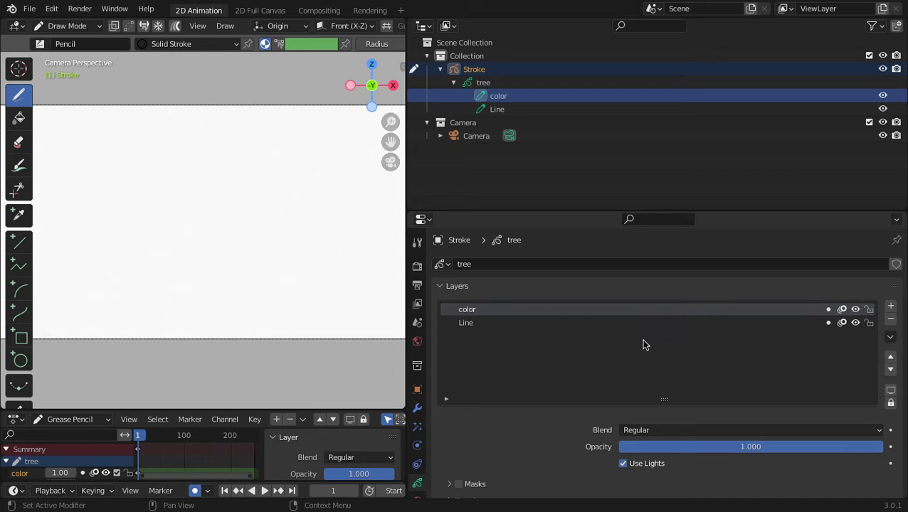
left_click(890, 370)
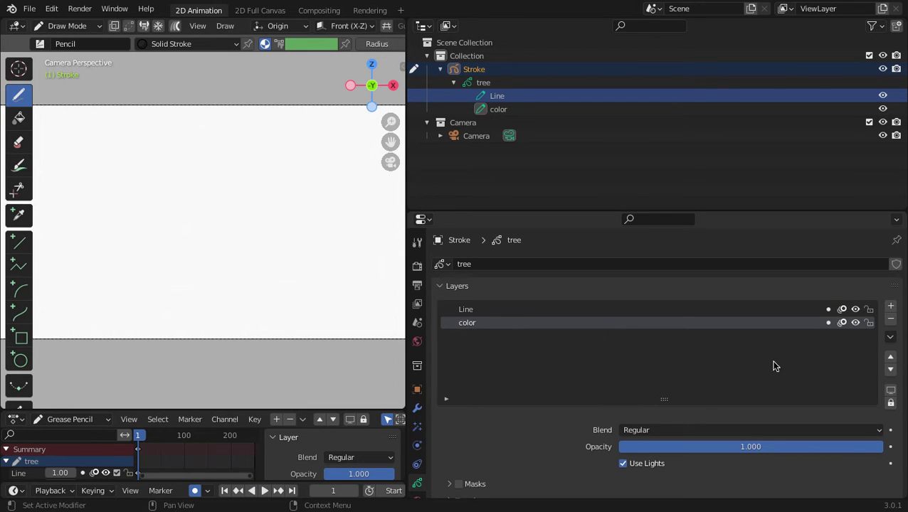
left_click(890, 357)
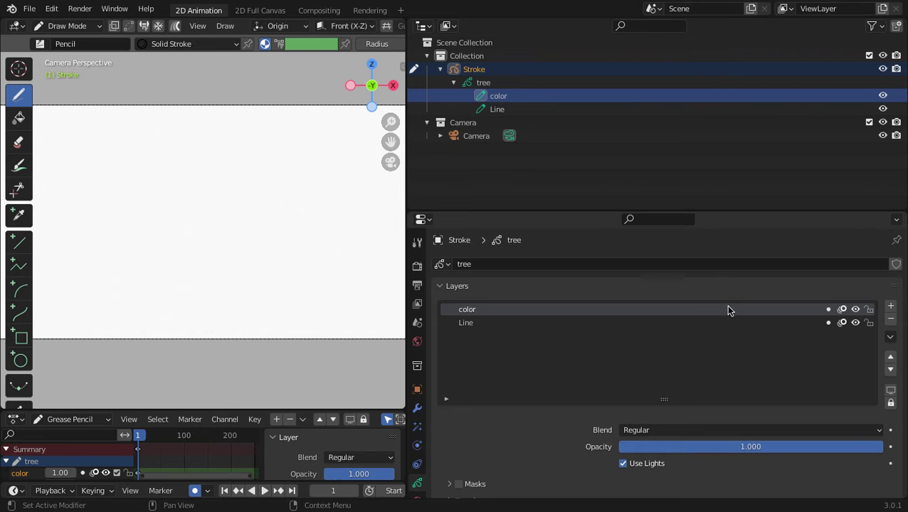
left_click(891, 370)
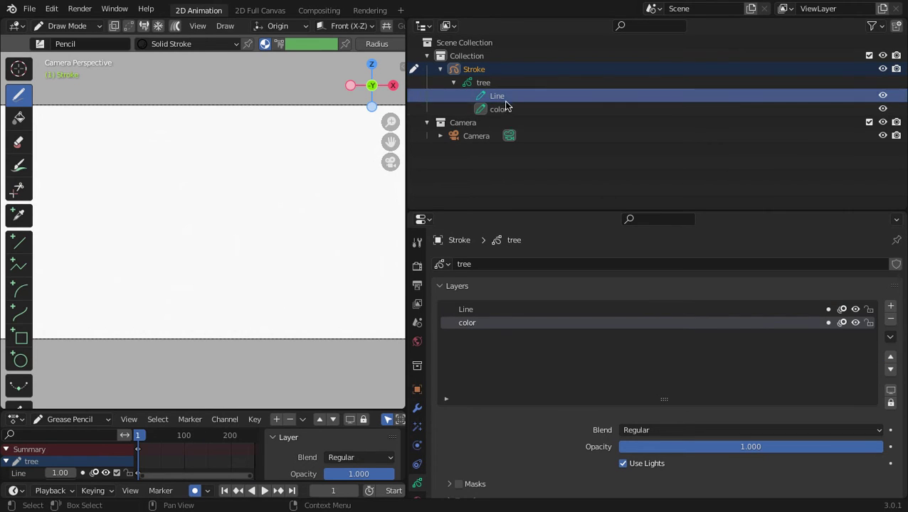
Hide the Line layer and show it again, and widen the viewport by shrinking the side editors.
left_click(883, 96)
left_click(883, 97)
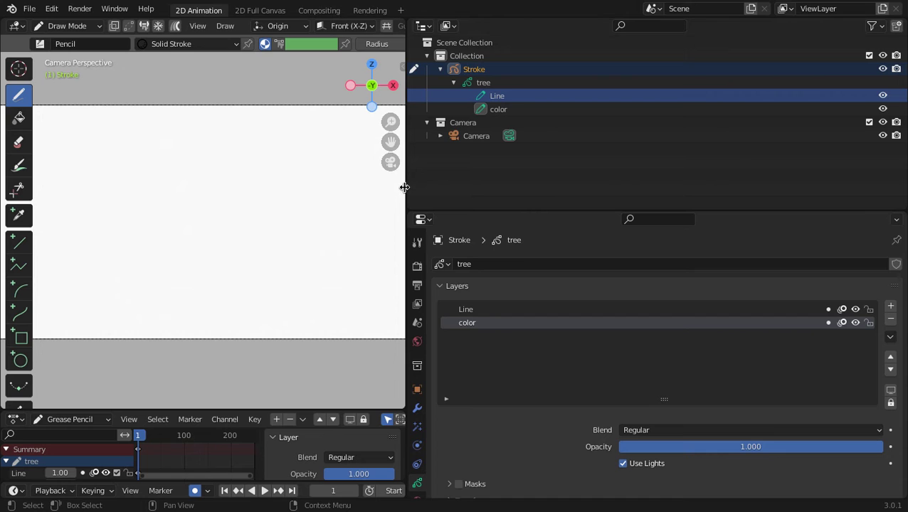
left_click_drag(404, 188, 763, 194)
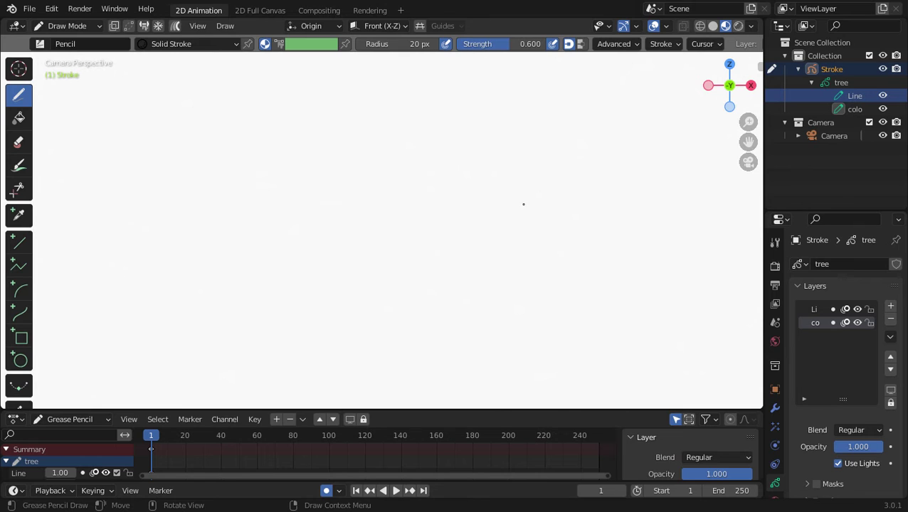
Try a muted green World background colour with hue 0.402, saturation 0.424 and value 0.411.
key("ctrl")
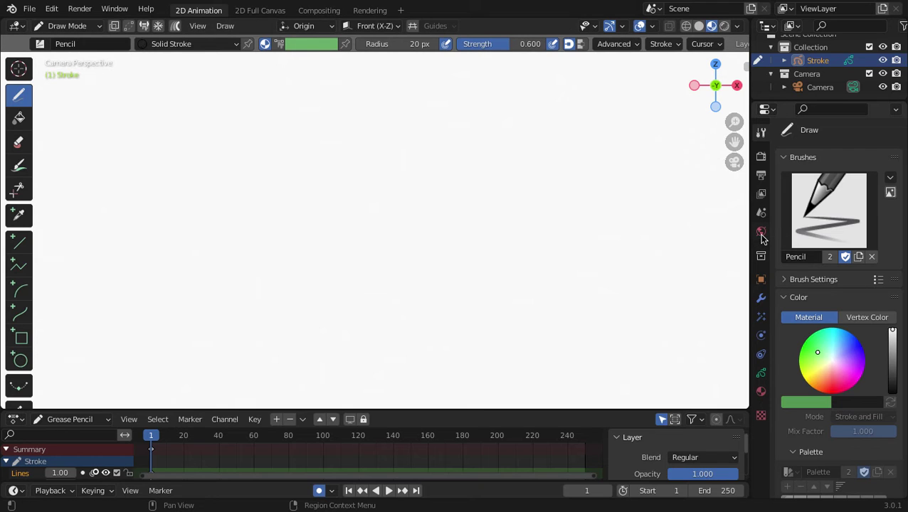
left_click(761, 233)
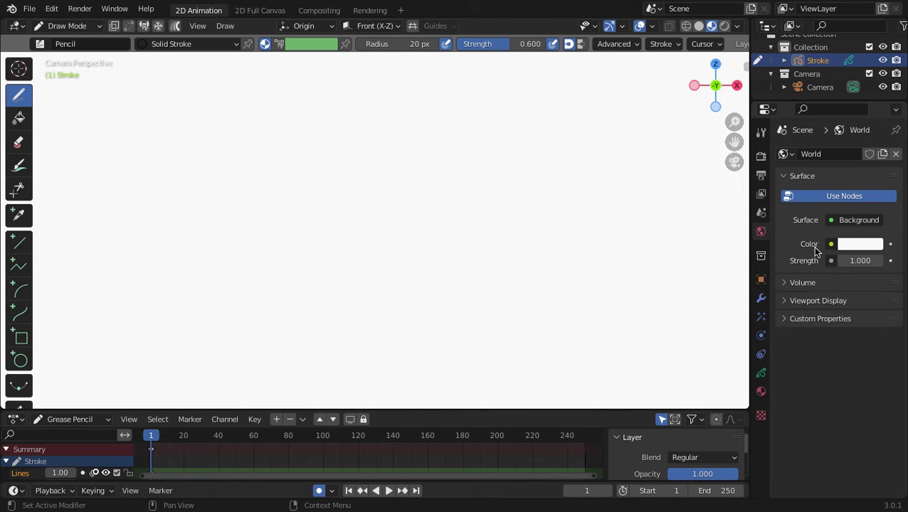
left_click(860, 247)
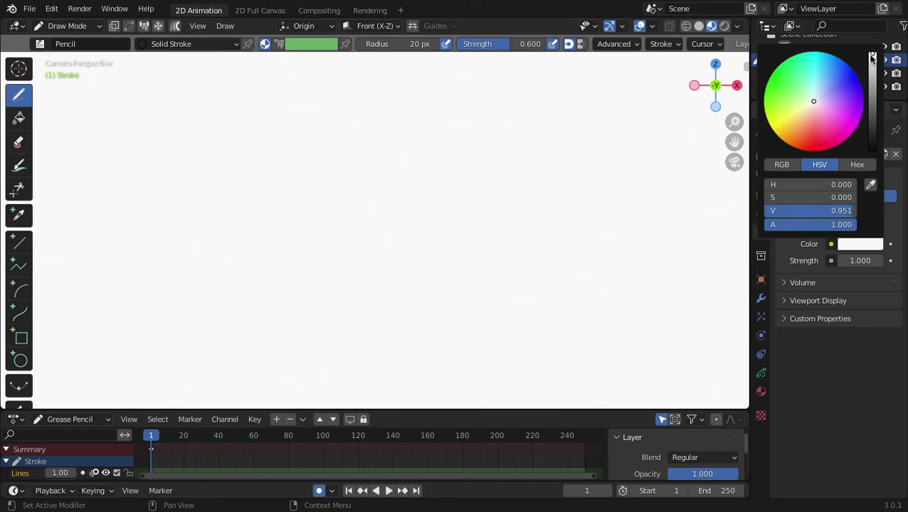
left_click_drag(873, 57, 870, 85)
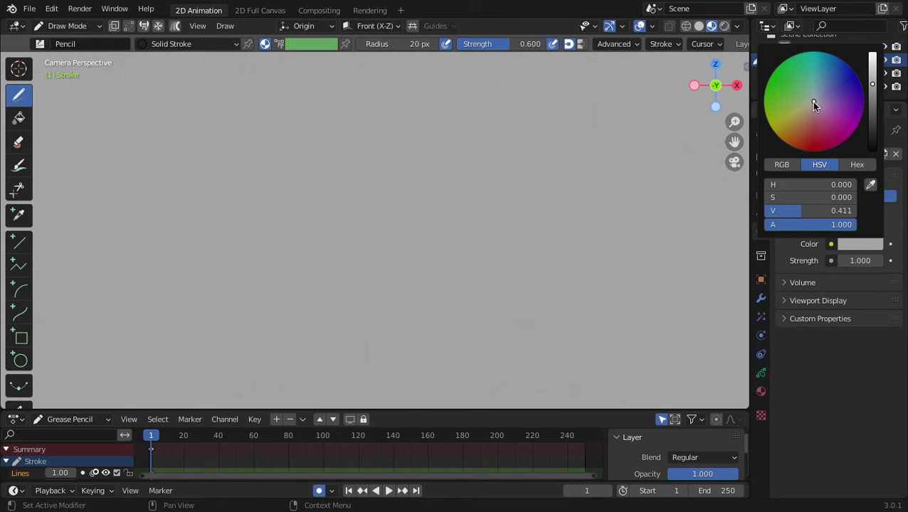
mouse_move(812, 102)
left_mouse_down()
mouse_move(802, 87)
mouse_move(808, 91)
left_mouse_up()
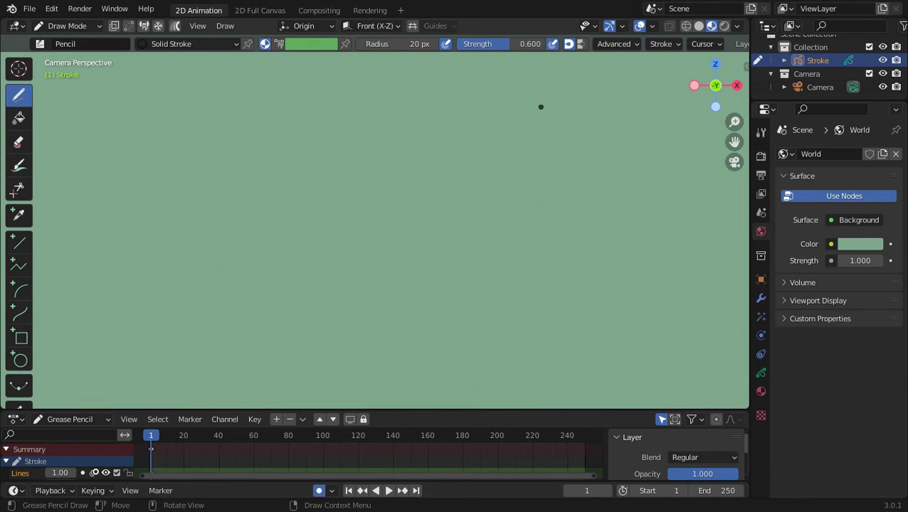
Set the World background to a pale pinkish grey with hue 0.000, saturation 0.086 and value 0.560.
left_click(869, 244)
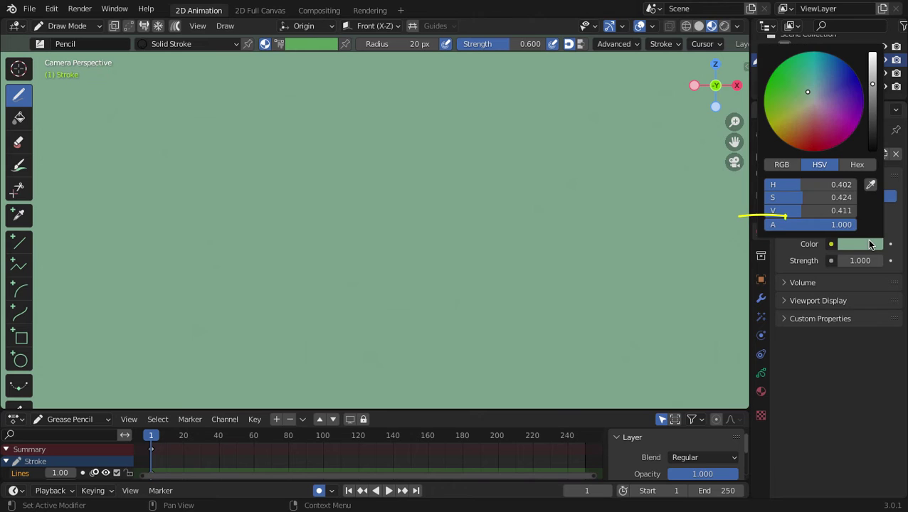
left_click_drag(808, 95, 813, 104)
mouse_move(867, 87)
left_mouse_down()
mouse_move(874, 81)
mouse_move(873, 138)
mouse_move(872, 74)
left_mouse_up()
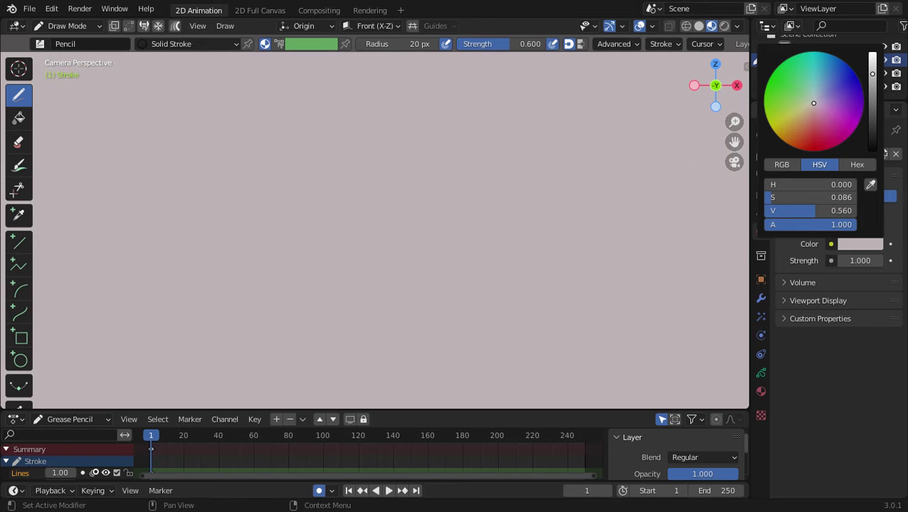
left_click_drag(872, 73, 872, 74)
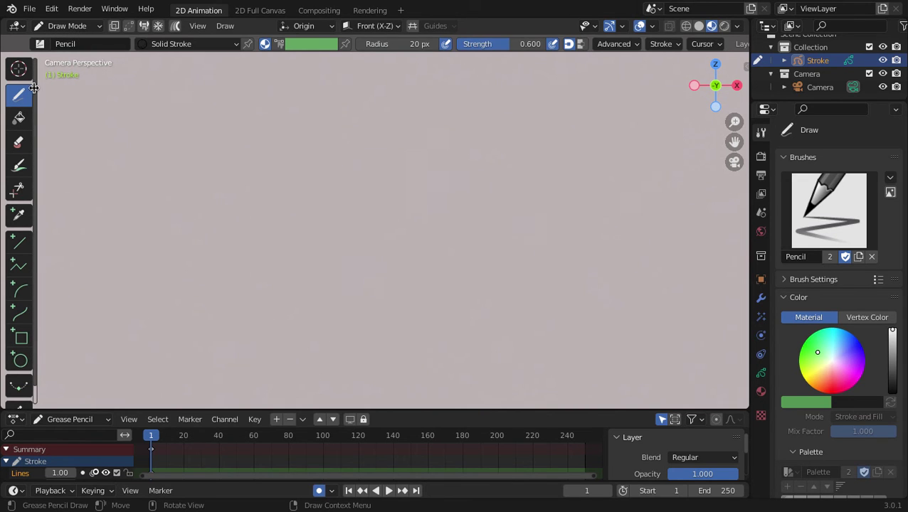
Widen the drawing toolbar just enough to show the tool names, and toggle its visibility off and on.
mouse_move(33, 87)
left_mouse_down()
mouse_move(108, 114)
mouse_move(241, 121)
left_mouse_up()
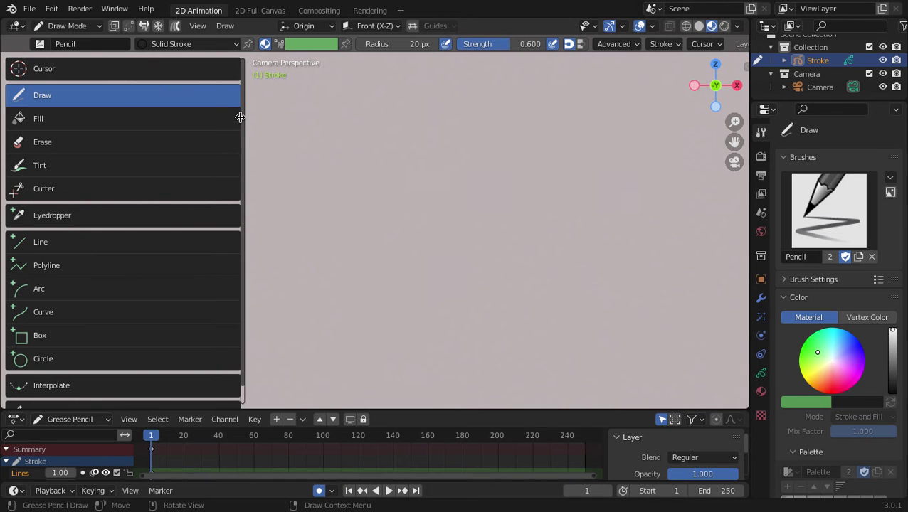
left_click_drag(239, 117, 77, 114)
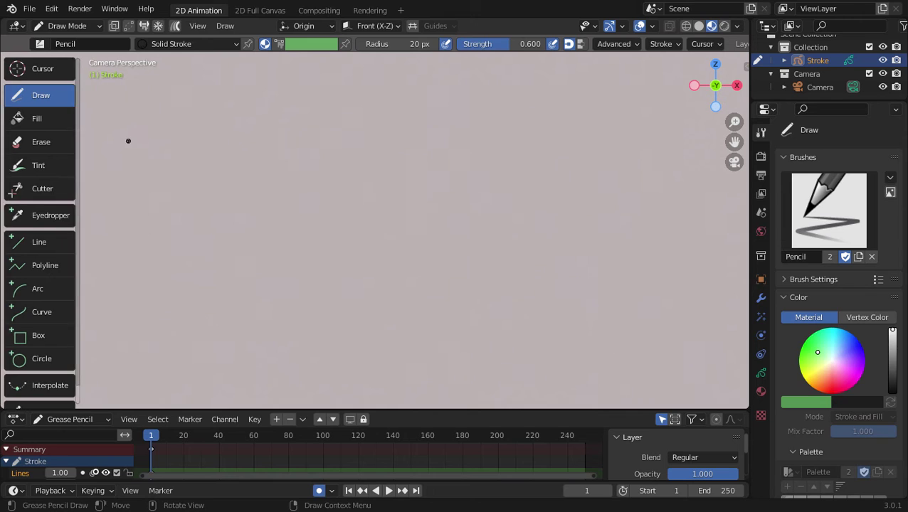
key("t")
key("t")
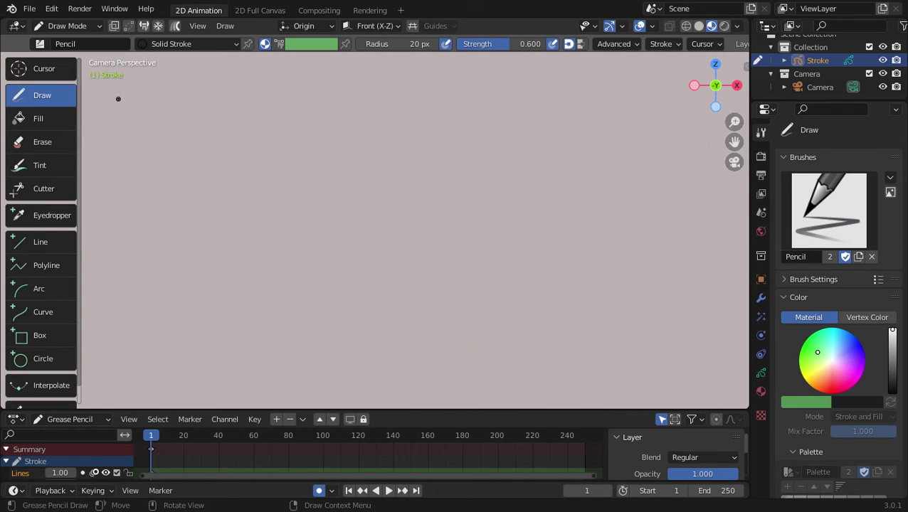
Fit the whole camera frame in the viewport and enlarge the Properties editor to about half the window's width.
key("Home")
left_click_drag(751, 164, 447, 156)
mouse_move(649, 261)
left_mouse_down()
mouse_move(649, 86)
mouse_move(658, 92)
mouse_move(658, 116)
left_mouse_up()
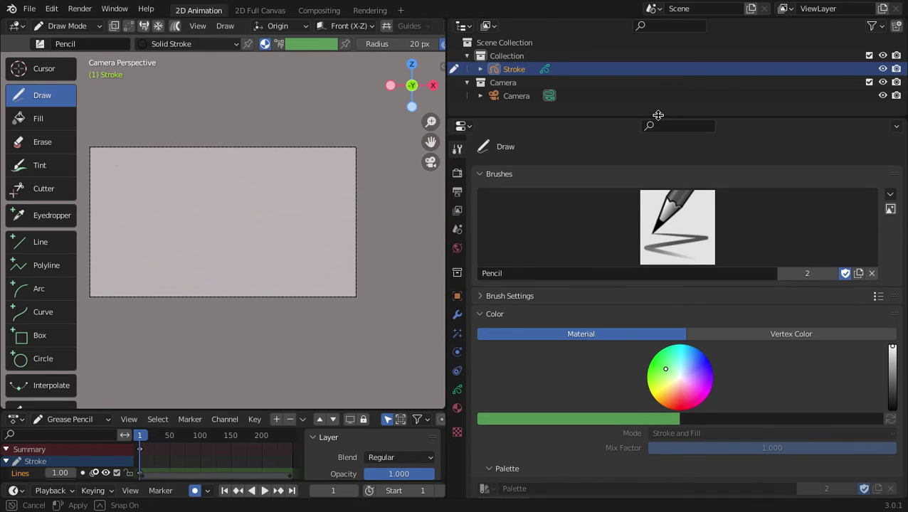
Split the Properties editor horizontally into two stacked editors of roughly equal height.
right_click(445, 179)
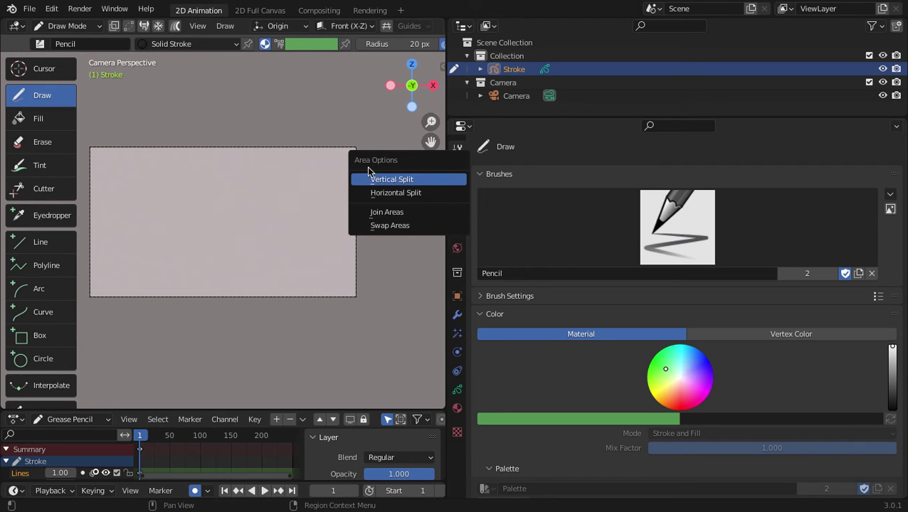
left_click(403, 198)
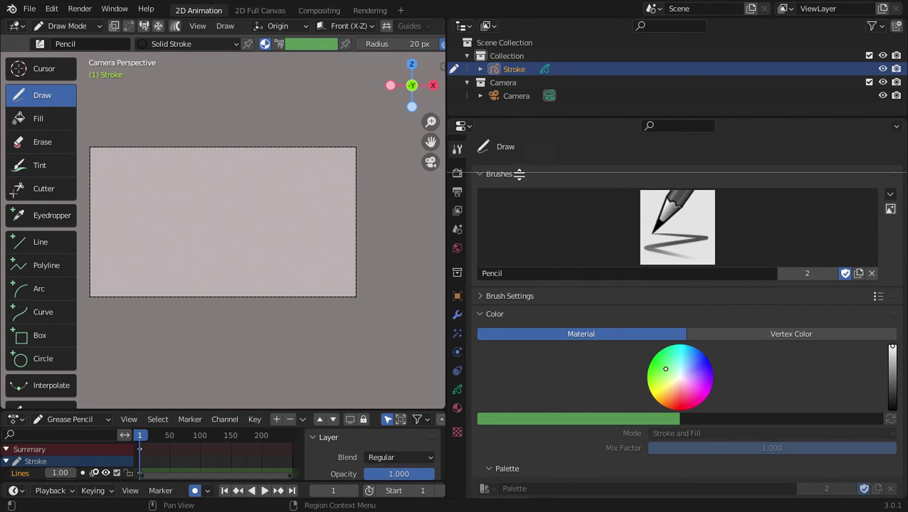
left_click(545, 254)
Show the Stroke object's layers in the upper Properties editor and create a new material in the enlarged lower one.
scroll(459, 222, "down", 5)
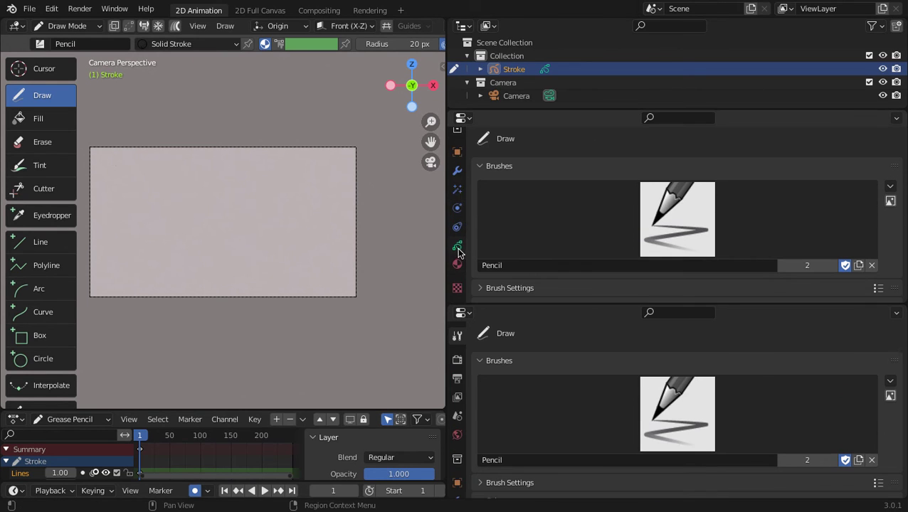
left_click(457, 247)
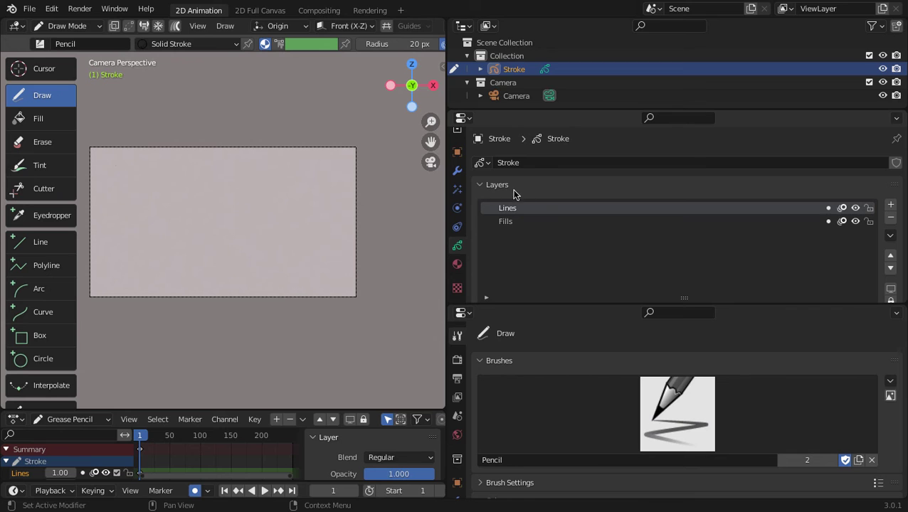
left_click_drag(614, 303, 615, 230)
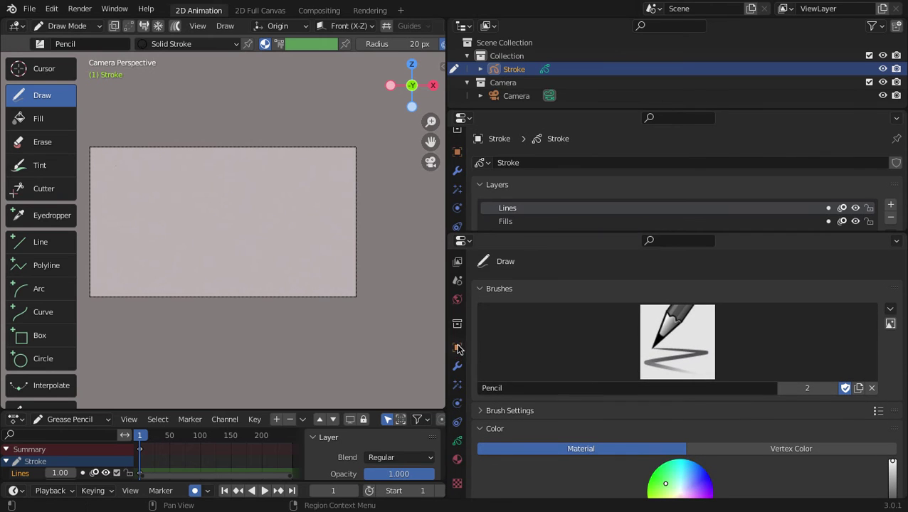
left_click(458, 460)
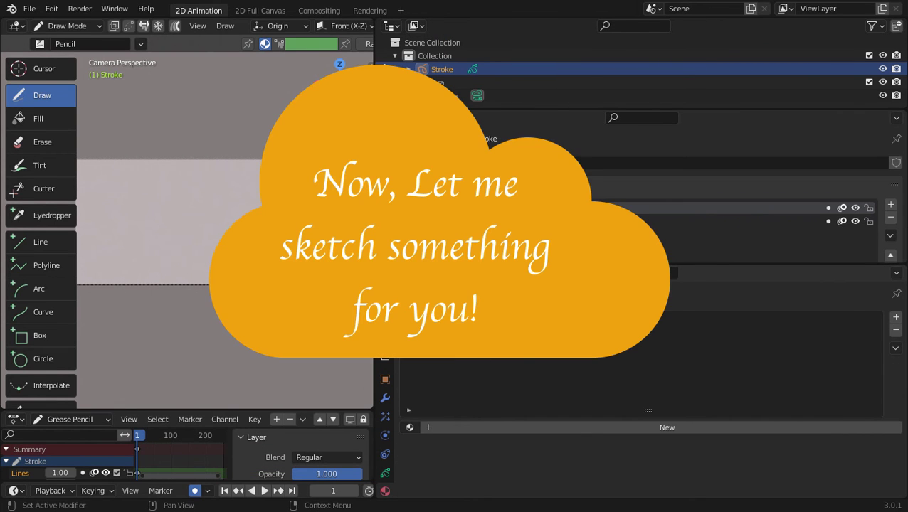
left_click(662, 427)
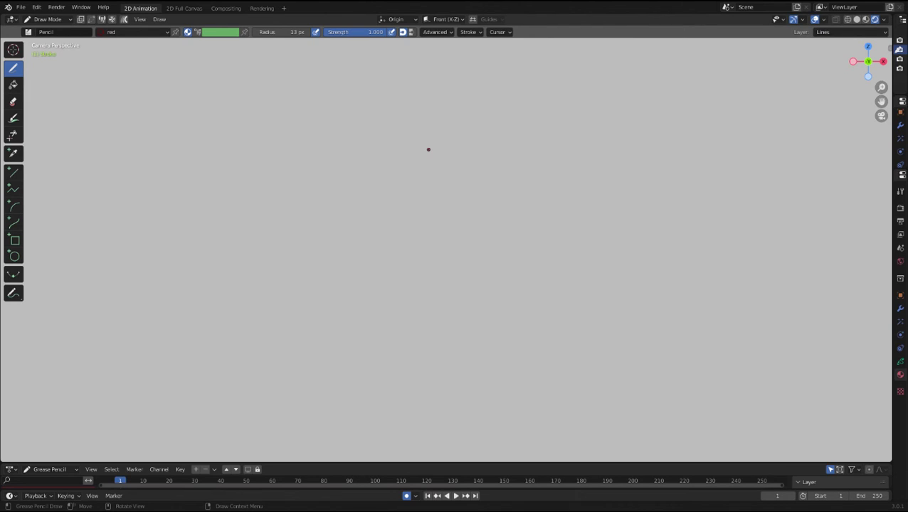
Sketch a cat's round head with two ears, eyes and a muzzle using the Pencil brush and red material.
mouse_move(263, 137)
left_mouse_down()
mouse_move(318, 243)
mouse_move(367, 232)
left_mouse_up()
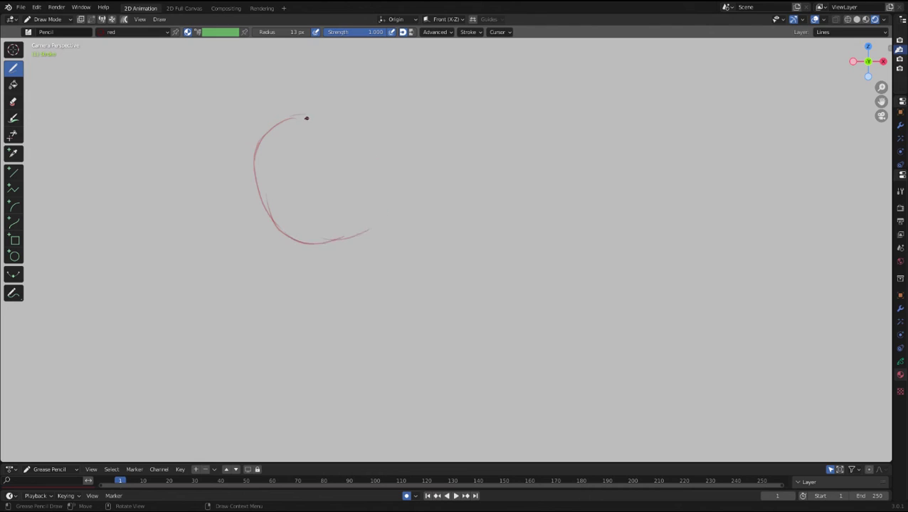
left_click_drag(306, 118, 377, 229)
left_click_drag(365, 143, 417, 181)
left_click_drag(323, 117, 269, 135)
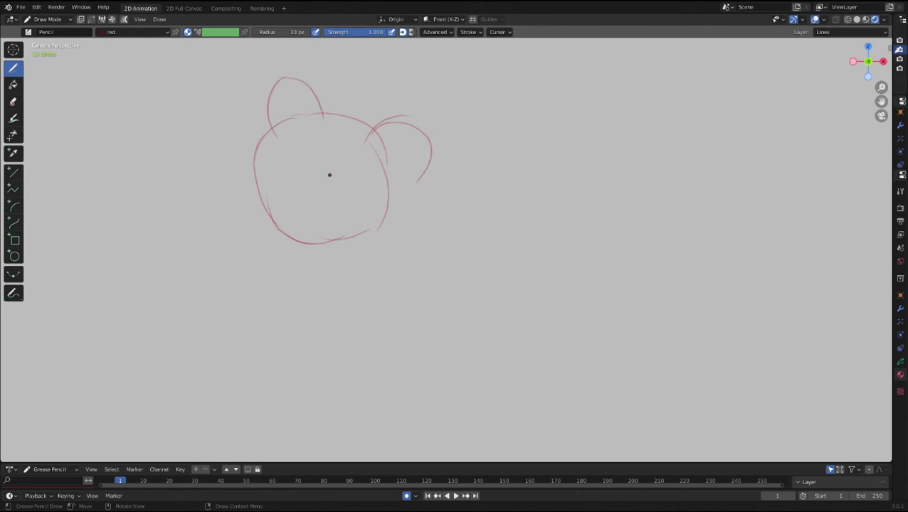
mouse_move(275, 182)
left_mouse_down()
mouse_move(313, 214)
mouse_move(355, 192)
left_mouse_up()
left_click_drag(286, 186, 255, 156)
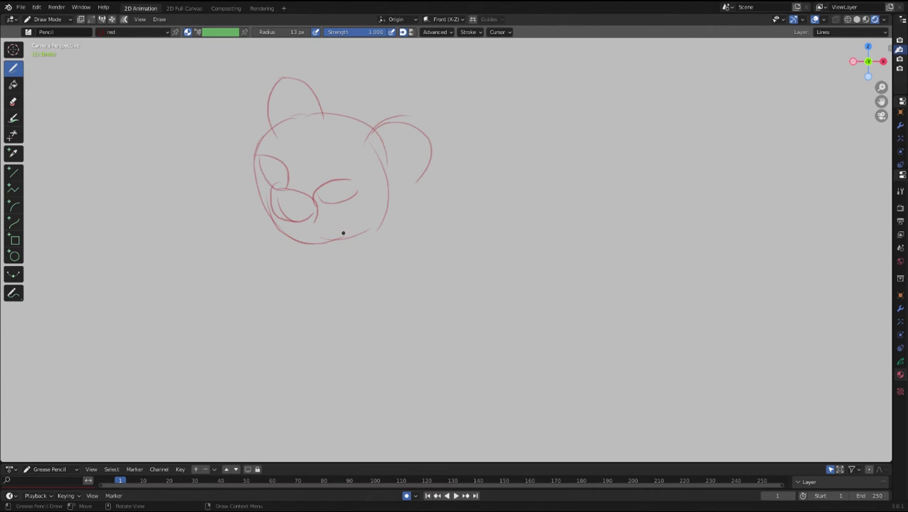
Sketch the cat's chest, lower body, round-tipped tail and three circular paws in red below the head.
mouse_move(299, 220)
left_mouse_down()
mouse_move(325, 326)
mouse_move(374, 289)
left_mouse_up()
mouse_move(359, 278)
left_mouse_down()
mouse_move(405, 318)
mouse_move(311, 345)
left_mouse_up()
left_click_drag(482, 271, 421, 382)
left_click_drag(365, 395, 375, 399)
left_click_drag(354, 413, 308, 392)
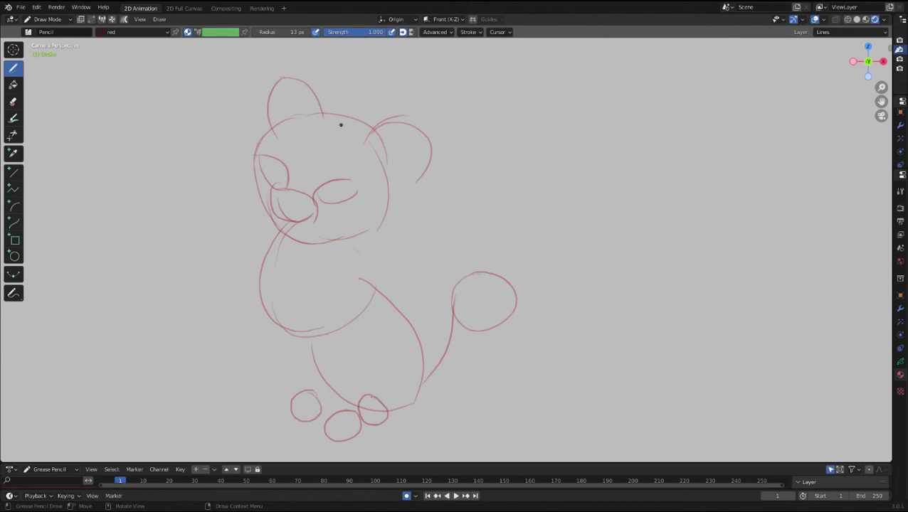
Add curved face guidelines, a ground line and horizontal guides at the head's top and chin, and retrace the front paws.
left_click_drag(339, 128, 292, 245)
mouse_move(247, 151)
left_mouse_down()
mouse_move(304, 190)
mouse_move(360, 195)
left_mouse_up()
left_click_drag(216, 428, 509, 424)
left_click_drag(322, 405, 309, 418)
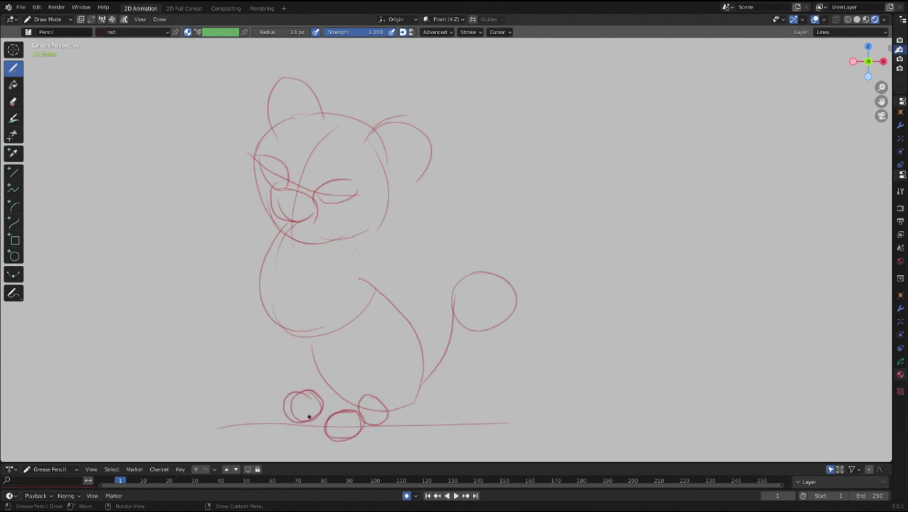
left_click_drag(228, 243, 430, 238)
left_click_drag(202, 135, 452, 121)
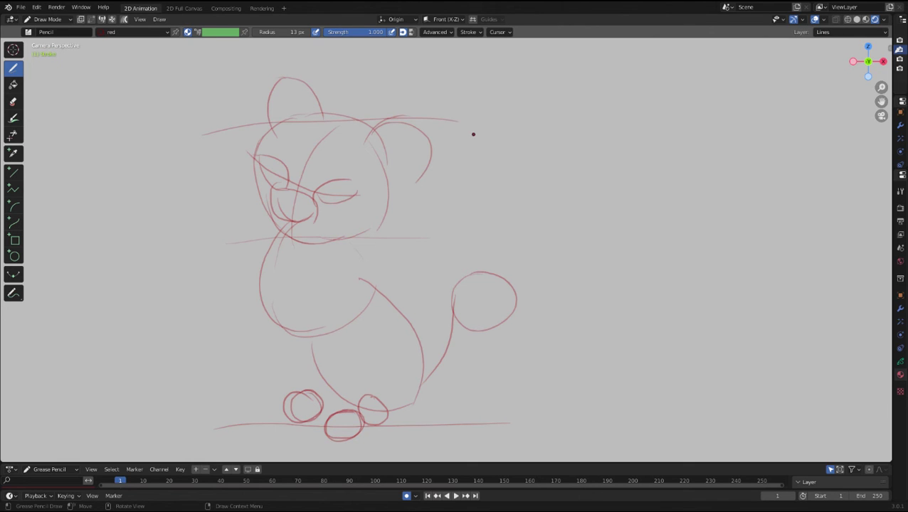
Make the blue material active for the Stroke object and restore the viewport to its full width.
left_click_drag(892, 213, 750, 213)
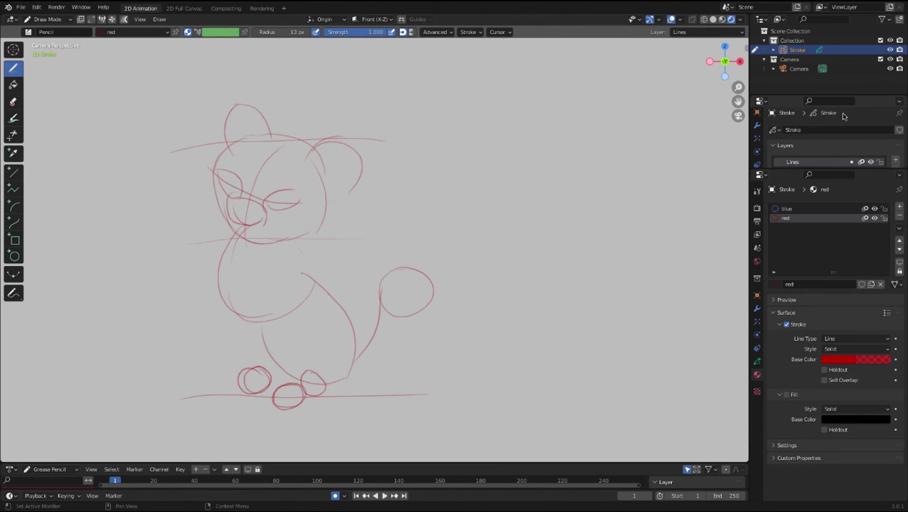
left_click(849, 209)
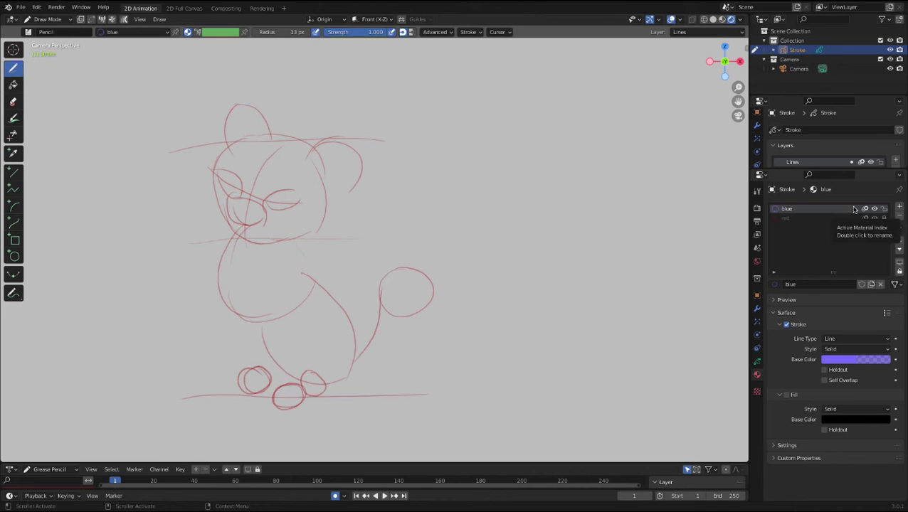
left_click_drag(749, 228, 892, 228)
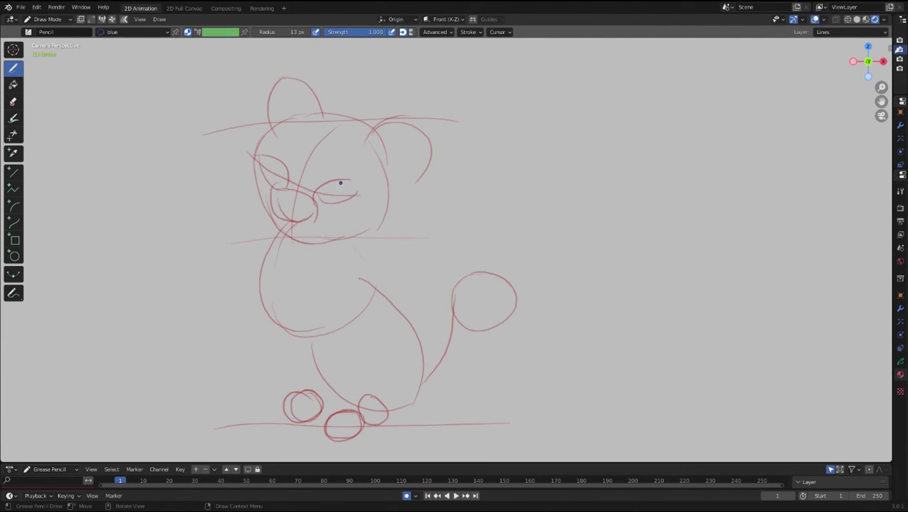
Refine the cat's eyes, eyebrows, ears, furry cheek and head outline in blue over the red sketch.
left_click_drag(350, 181, 332, 198)
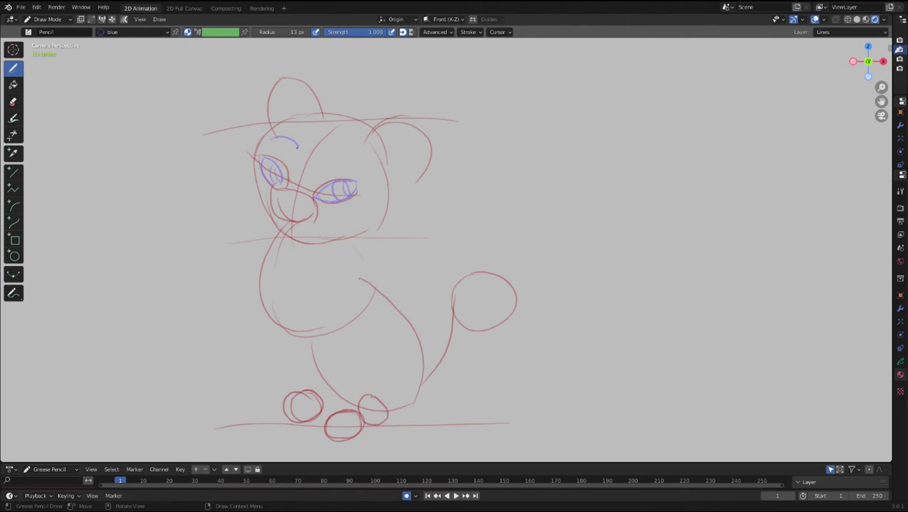
mouse_move(397, 120)
left_mouse_down()
mouse_move(423, 117)
mouse_move(408, 210)
left_mouse_up()
mouse_move(425, 117)
left_mouse_down()
mouse_move(428, 155)
mouse_move(413, 187)
mouse_move(351, 248)
left_mouse_up()
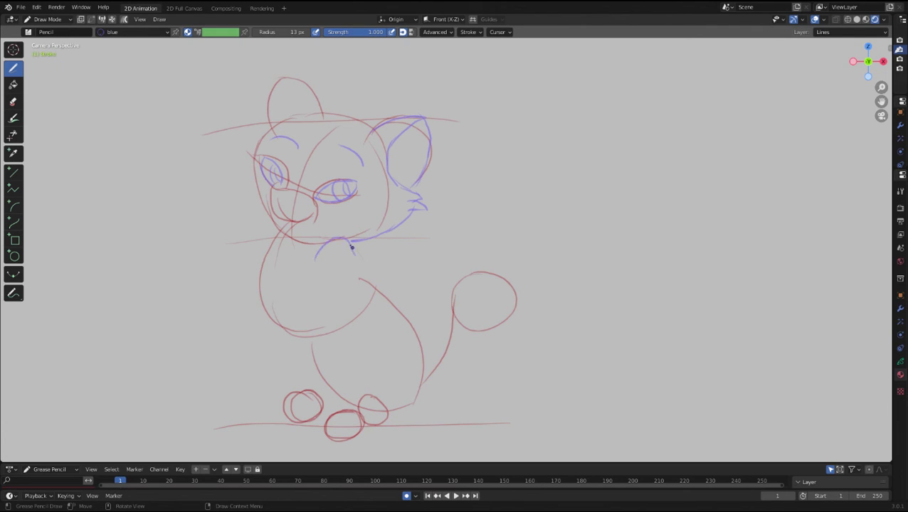
mouse_move(239, 142)
left_mouse_down()
mouse_move(290, 117)
mouse_move(366, 126)
left_mouse_up()
left_click_drag(288, 112, 323, 109)
left_click_drag(283, 76, 269, 125)
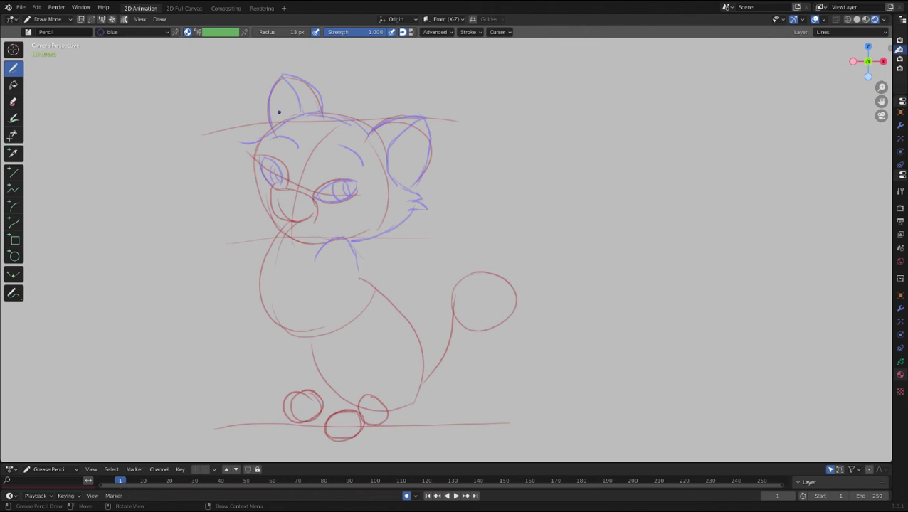
Draw the cat's nose, mouth, bow tie and furry chest outline in blue.
left_click_drag(292, 199, 288, 199)
mouse_move(302, 242)
left_mouse_down()
mouse_move(294, 245)
mouse_move(339, 236)
mouse_move(308, 257)
mouse_move(299, 240)
left_mouse_up()
mouse_move(284, 222)
left_mouse_down()
mouse_move(258, 293)
mouse_move(280, 325)
left_mouse_up()
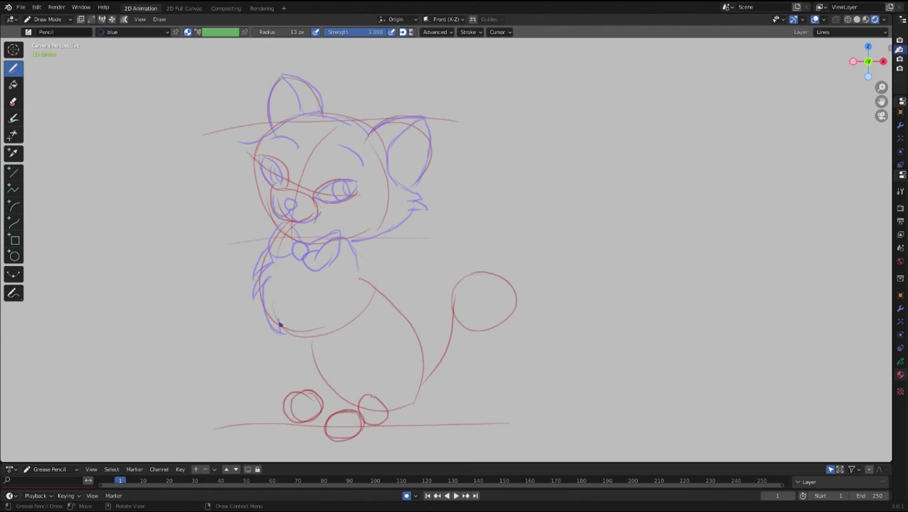
Outline the cat's back, bushy tail, front leg and toed paws in blue over the red construction shapes.
left_click_drag(357, 253, 407, 384)
left_click_drag(409, 327, 385, 420)
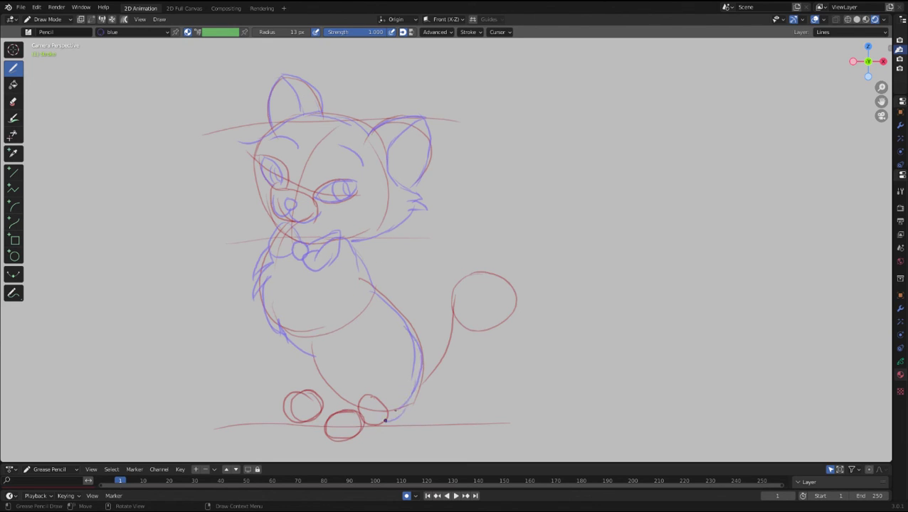
mouse_move(421, 377)
left_mouse_down()
mouse_move(478, 286)
mouse_move(512, 333)
mouse_move(412, 409)
left_mouse_up()
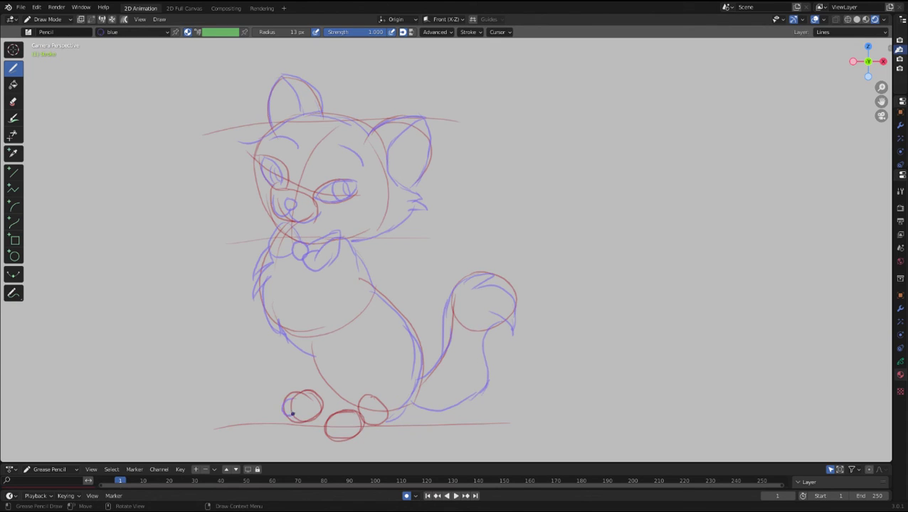
left_click_drag(279, 325, 298, 388)
left_click_drag(373, 415, 381, 411)
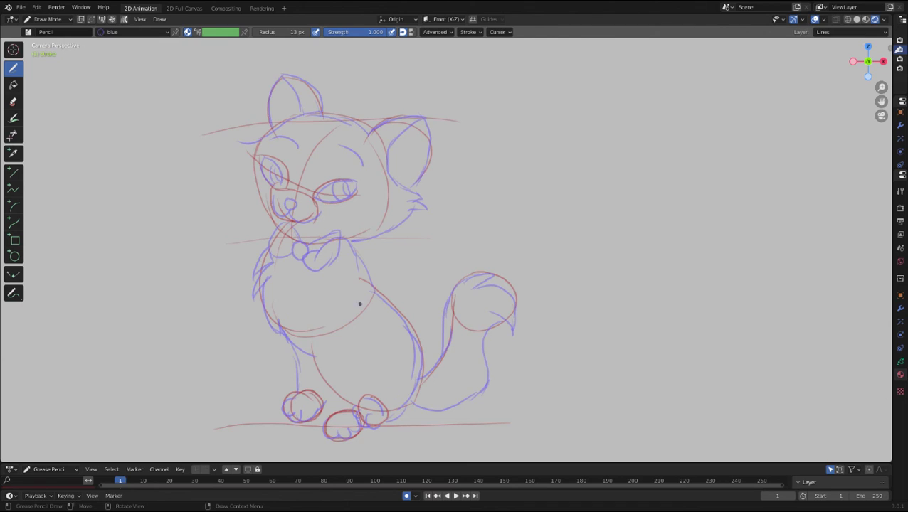
Draw the cat's central front leg and the whiskers on both sides of its muzzle in blue.
left_click_drag(359, 304, 354, 399)
left_click_drag(307, 271, 328, 416)
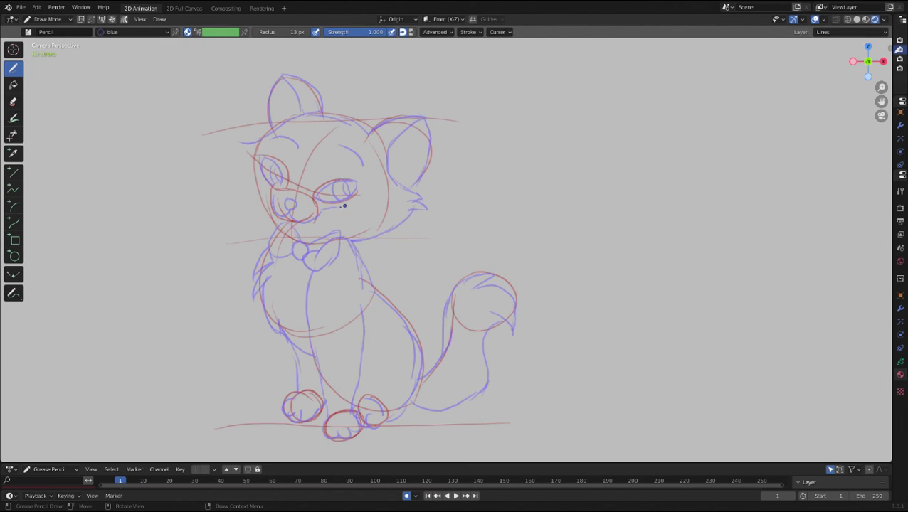
mouse_move(360, 208)
left_mouse_down()
mouse_move(328, 214)
mouse_move(327, 226)
left_mouse_up()
left_click_drag(237, 179, 265, 188)
left_click_drag(236, 191, 261, 193)
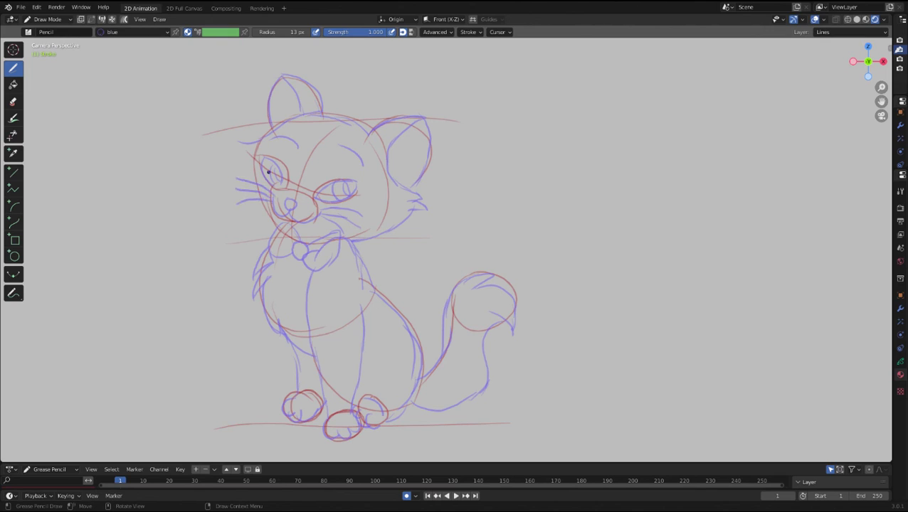
Draw the furry cheek and jaw on the far side of the face, and darken the back and front leg lines.
left_click_drag(276, 128, 236, 145)
left_click_drag(239, 191, 253, 211)
left_click_drag(246, 197, 270, 226)
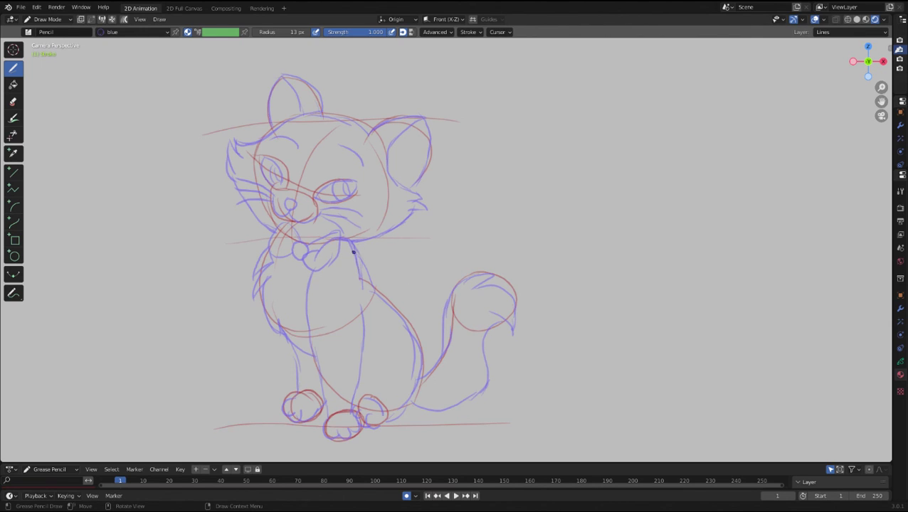
mouse_move(353, 252)
left_mouse_down()
mouse_move(366, 287)
mouse_move(427, 361)
left_mouse_up()
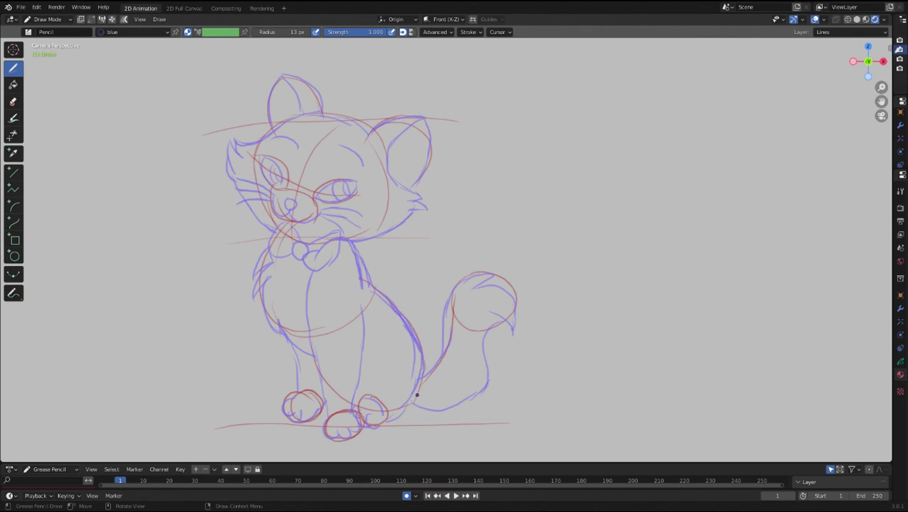
left_click_drag(362, 289, 354, 415)
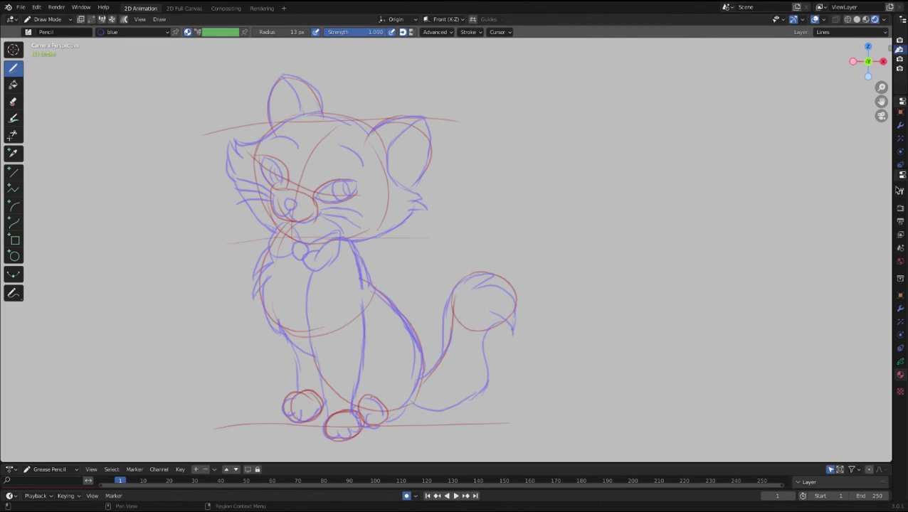
Hide the red construction sketch and strengthen the blue outline of the cat's haunch and bushy tail.
mouse_move(891, 195)
left_mouse_down()
mouse_move(705, 196)
mouse_move(875, 203)
left_mouse_up()
left_click(875, 219)
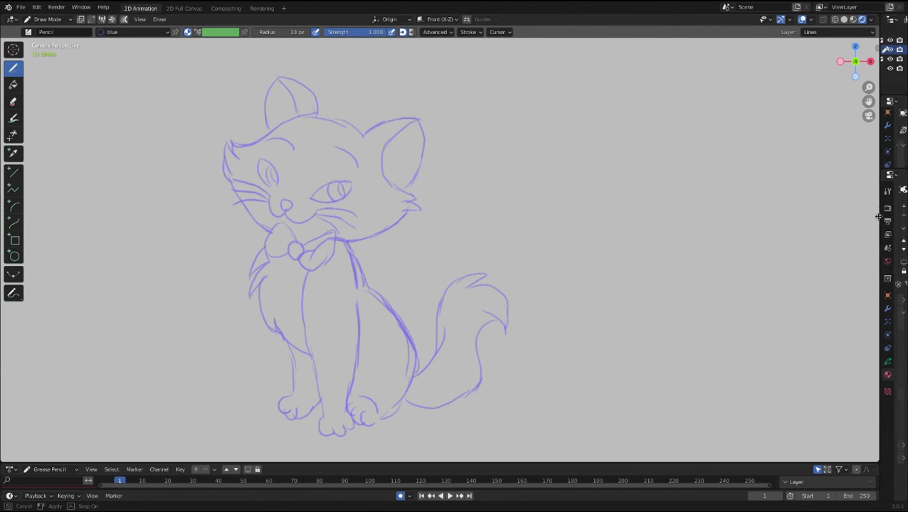
left_click_drag(409, 383, 388, 408)
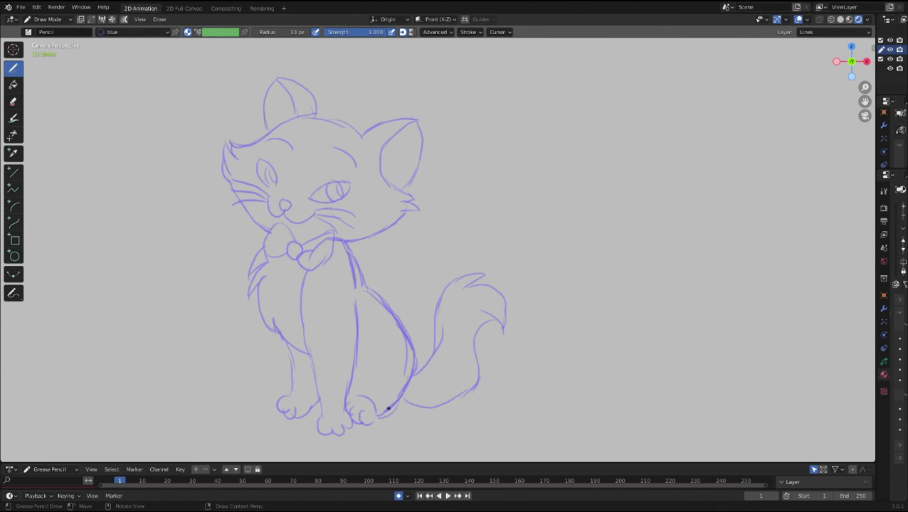
left_click_drag(440, 299, 407, 374)
mouse_move(445, 288)
left_mouse_down()
mouse_move(475, 286)
mouse_move(502, 329)
mouse_move(474, 344)
mouse_move(453, 392)
left_mouse_up()
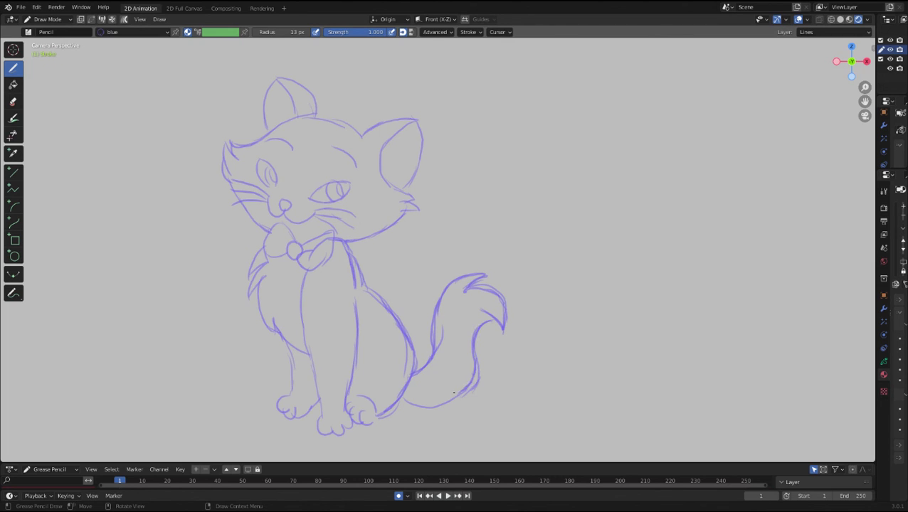
Add inner fur lines to the near ear and reinforce the outlines of that ear and the top of the head.
left_click_drag(404, 142, 388, 178)
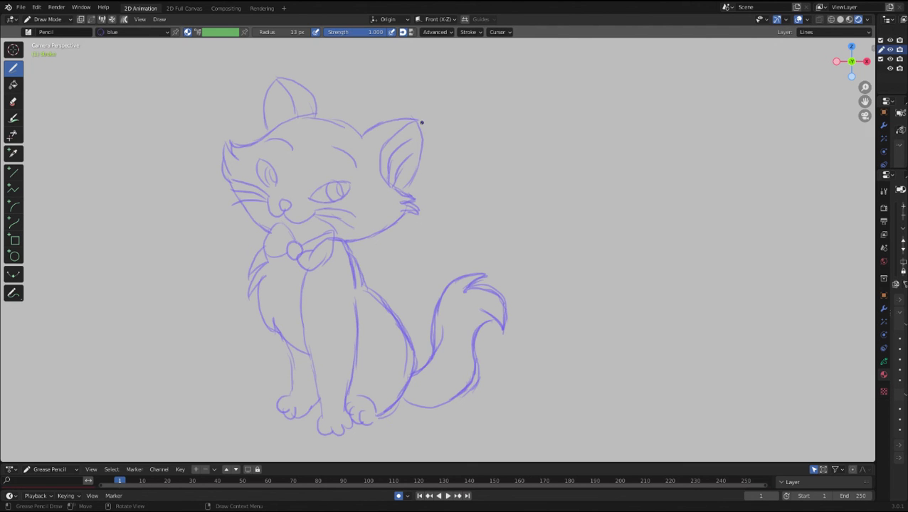
left_click_drag(422, 122, 403, 188)
left_click_drag(314, 116, 357, 133)
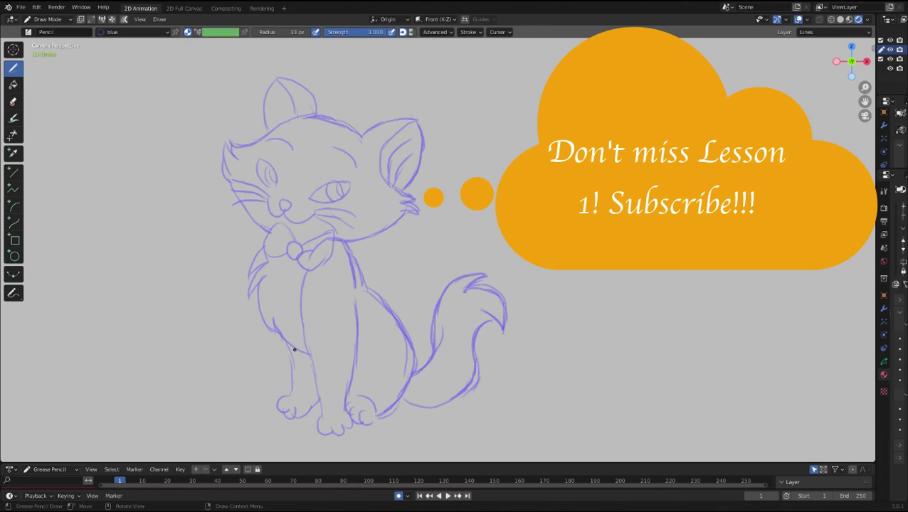
Strengthen the outlines of the cat's front legs and toed paws with further blue strokes.
mouse_move(293, 340)
left_mouse_down()
mouse_move(290, 387)
mouse_move(281, 395)
mouse_move(294, 412)
left_mouse_up()
left_click_drag(285, 413, 318, 400)
left_click_drag(310, 354, 316, 431)
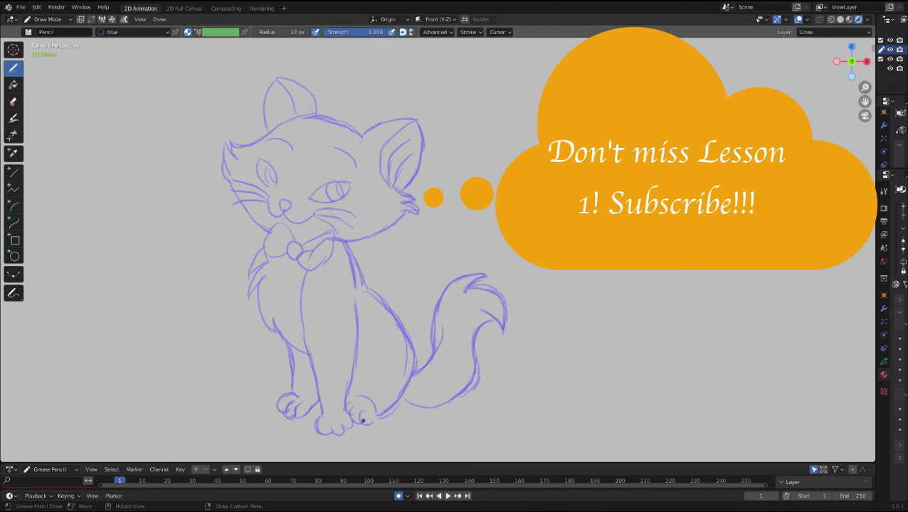
Add eyelashes and inner lines to the far ear, and darken the outline of the bow tie.
left_click_drag(258, 162, 267, 150)
mouse_move(348, 184)
left_mouse_down()
mouse_move(356, 173)
mouse_move(348, 168)
left_mouse_up()
left_click_drag(278, 97, 291, 120)
mouse_move(282, 225)
left_mouse_down()
mouse_move(265, 243)
mouse_move(288, 257)
mouse_move(312, 240)
mouse_move(324, 268)
mouse_move(300, 265)
left_mouse_up()
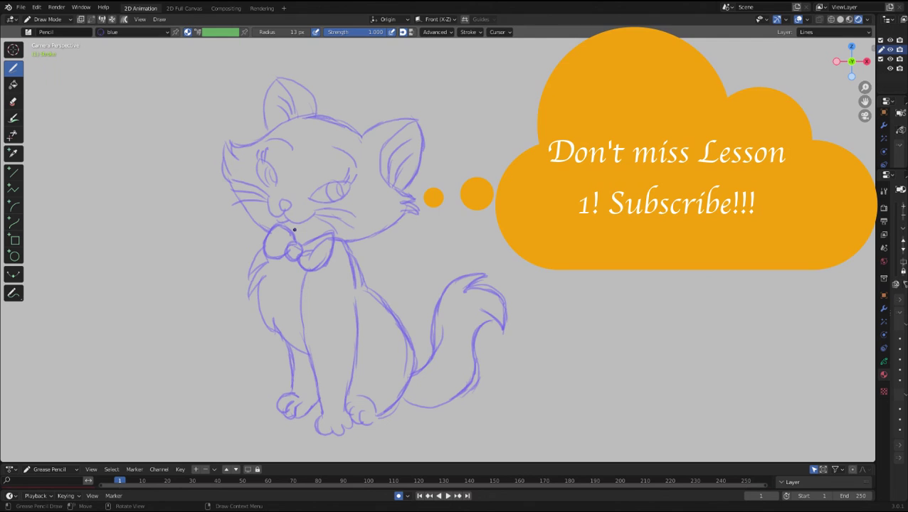
Choose the Eraser Soft brush for cleaning up the lines around the bow tie.
left_click(12, 101)
left_click(41, 32)
left_click(123, 63)
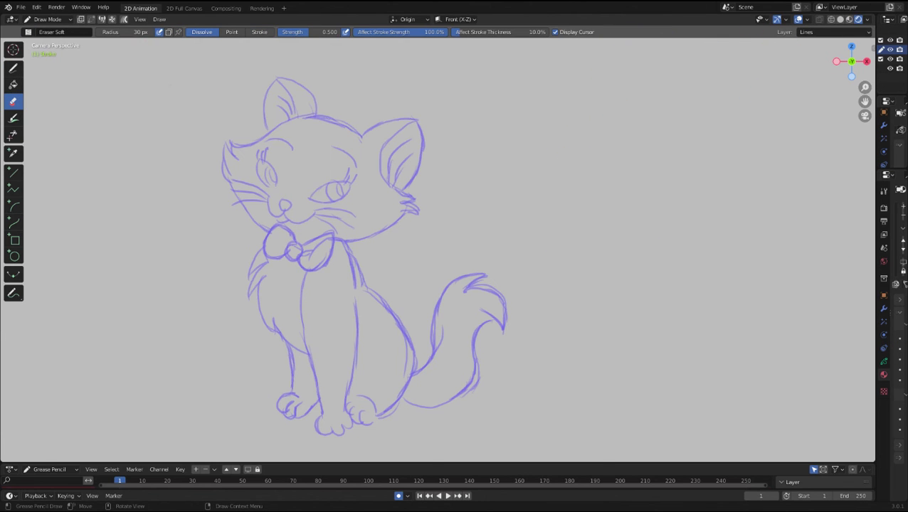
scroll(277, 101, "up", 5)
middle_click_drag(162, 153, 370, 142, "shift")
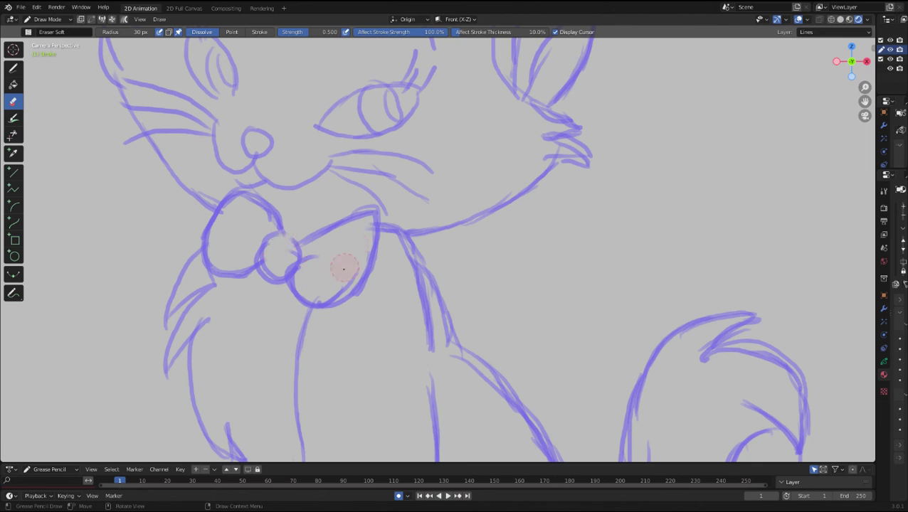
Redraw the bow tie's knot and darken the chest fur tufts with the blue Pencil brush.
left_click(13, 67)
mouse_move(281, 233)
left_mouse_down()
mouse_move(298, 250)
mouse_move(363, 209)
mouse_move(374, 240)
left_mouse_up()
mouse_move(204, 283)
left_mouse_down()
mouse_move(172, 354)
mouse_move(213, 322)
left_mouse_up()
left_click_drag(201, 249, 212, 287)
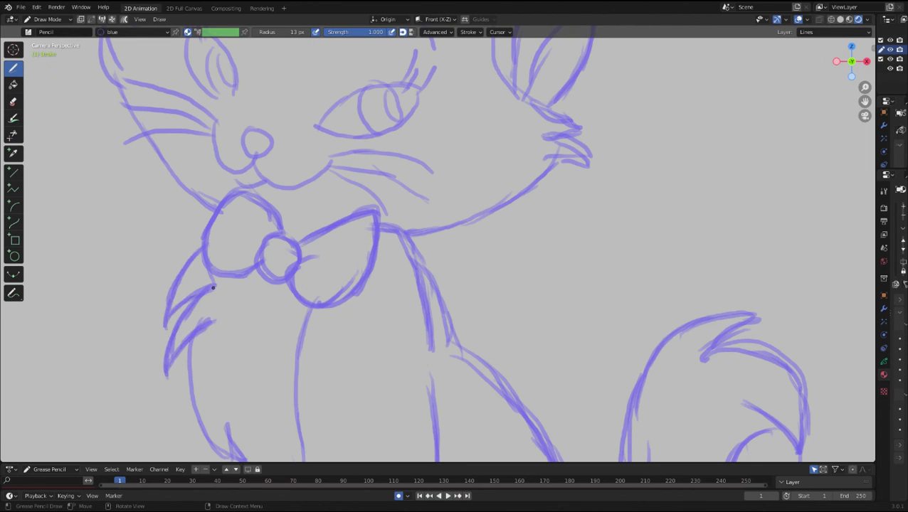
scroll(546, 160, "down", 5)
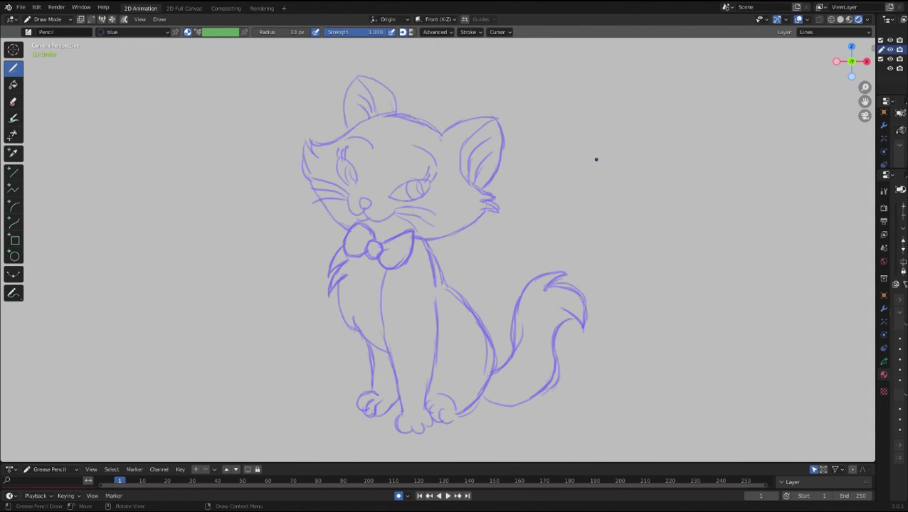
Handwrite "See You Soon!" in blue in the empty space beside the cat.
mouse_move(573, 191)
left_mouse_down()
mouse_move(557, 217)
mouse_move(631, 216)
left_mouse_up()
left_click_drag(662, 189, 663, 229)
left_click_drag(689, 202, 717, 218)
left_click_drag(656, 250, 634, 283)
left_click_drag(672, 263, 688, 264)
mouse_move(702, 264)
left_mouse_down()
mouse_move(701, 277)
mouse_move(716, 281)
left_mouse_up()
left_click_drag(737, 226, 736, 276)
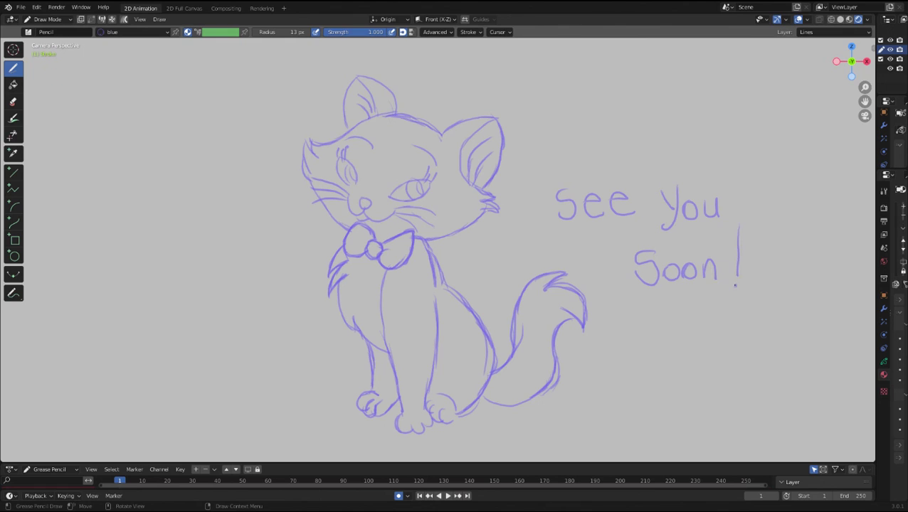
left_click(734, 284)
Handwrite "Practice" beneath the farewell message and underline it with several progressively shorter strokes.
left_click_drag(596, 352, 604, 410)
mouse_move(590, 351)
left_mouse_down()
mouse_move(599, 381)
mouse_move(639, 369)
left_mouse_up()
mouse_move(652, 371)
left_mouse_down()
mouse_move(653, 391)
mouse_move(673, 393)
left_mouse_up()
left_click_drag(687, 332, 688, 392)
left_click_drag(679, 376, 730, 388)
left_click(707, 360)
left_click_drag(739, 377, 760, 385)
left_click_drag(597, 413, 770, 402)
mouse_move(660, 415)
left_mouse_down()
mouse_move(727, 412)
mouse_move(710, 424)
left_mouse_up()
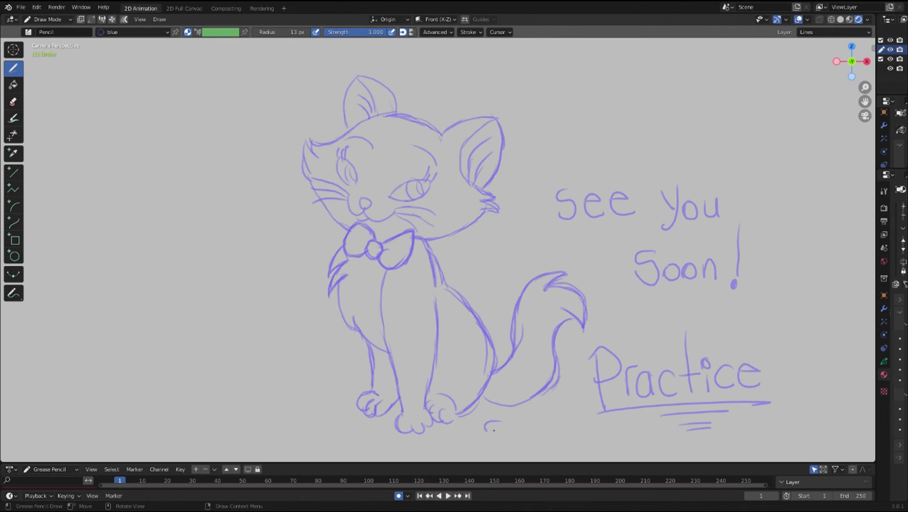
Sign the drawing with the artist's name in blue beneath the cat's tail.
left_click_drag(493, 430, 471, 449)
mouse_move(522, 435)
left_mouse_down()
mouse_move(525, 450)
mouse_move(538, 430)
mouse_move(552, 428)
mouse_move(563, 447)
left_mouse_up()
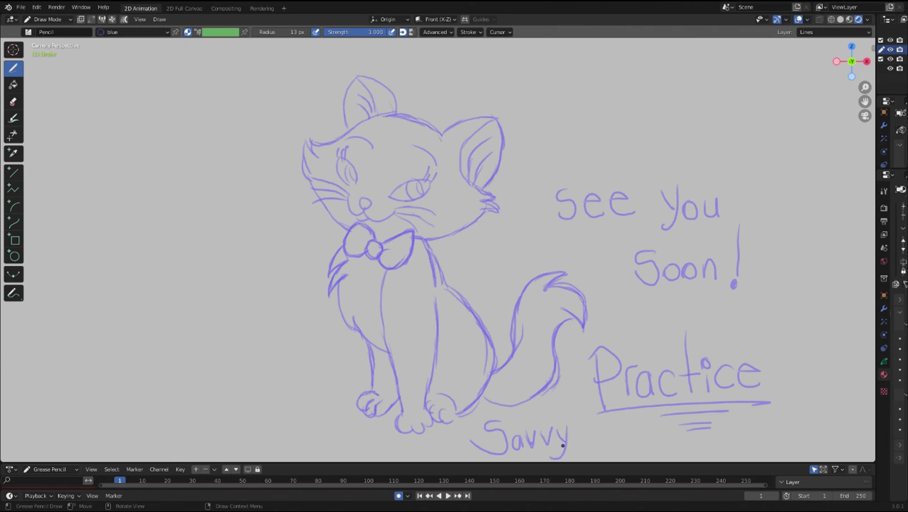